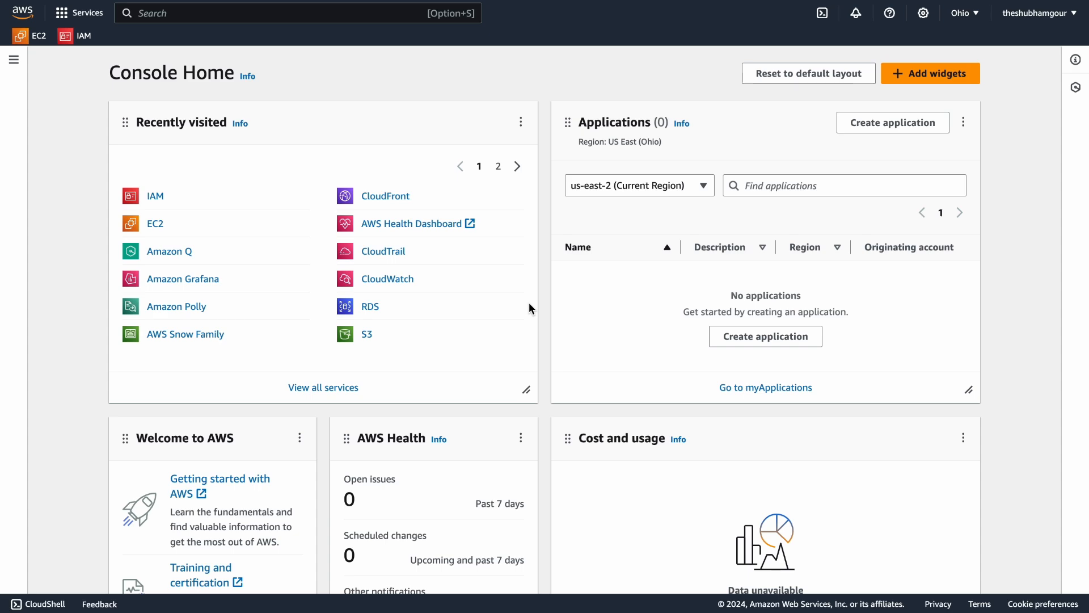
Step: Search for 'iam' and open the IAM service dashboard
scroll(529, 306, down, 5)
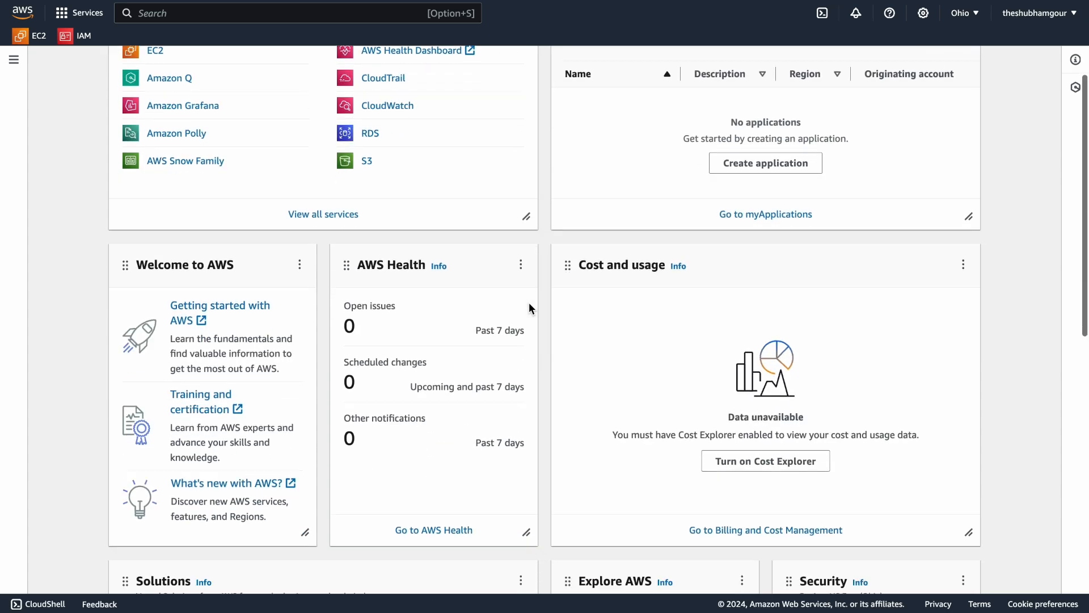
scroll(529, 306, up, 5)
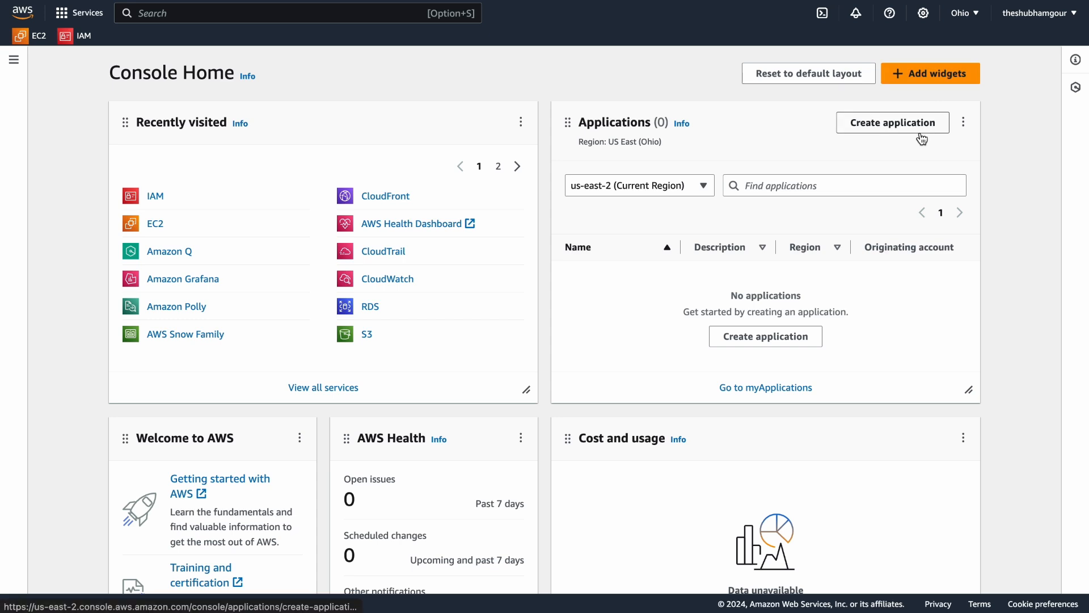
click(224, 17)
text(iaM)
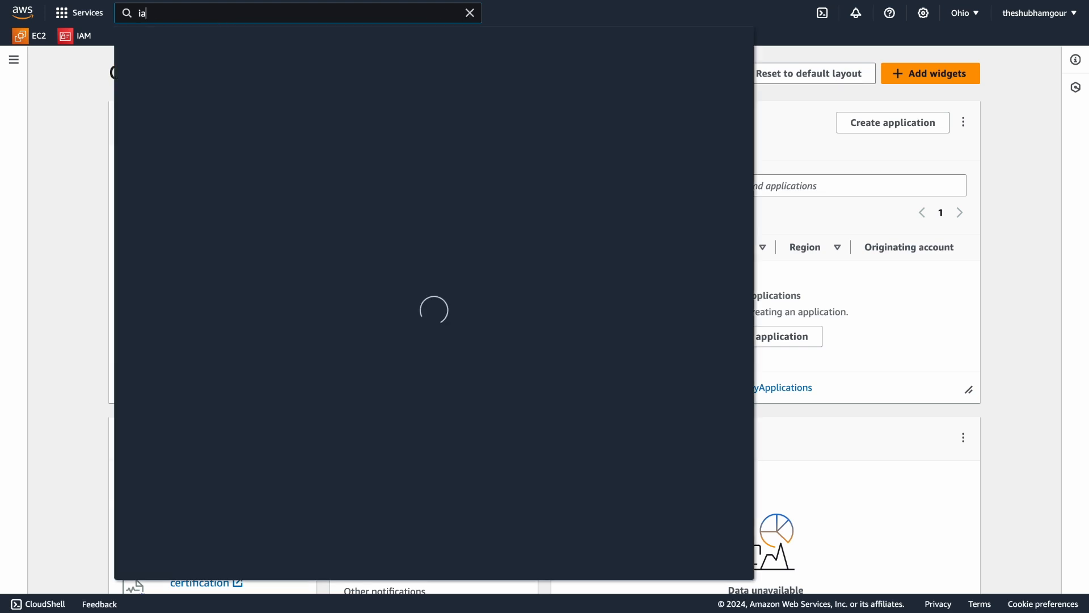
mouse_move(364, 126)
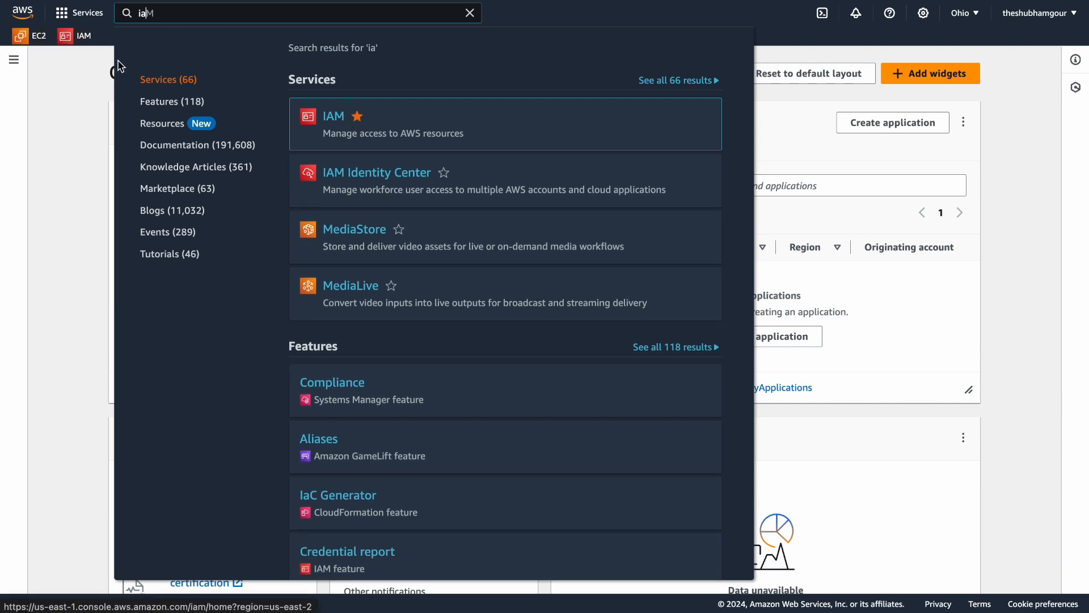
click(334, 117)
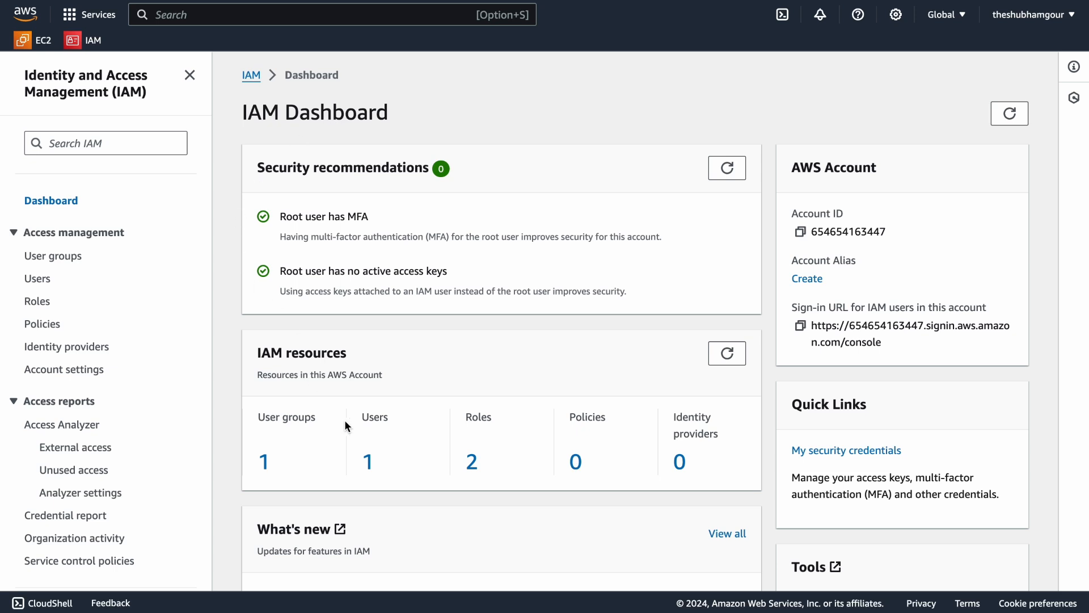
Step: Go to the IAM Users list and start creating a new user
drag(369, 421, 394, 423)
click(371, 462)
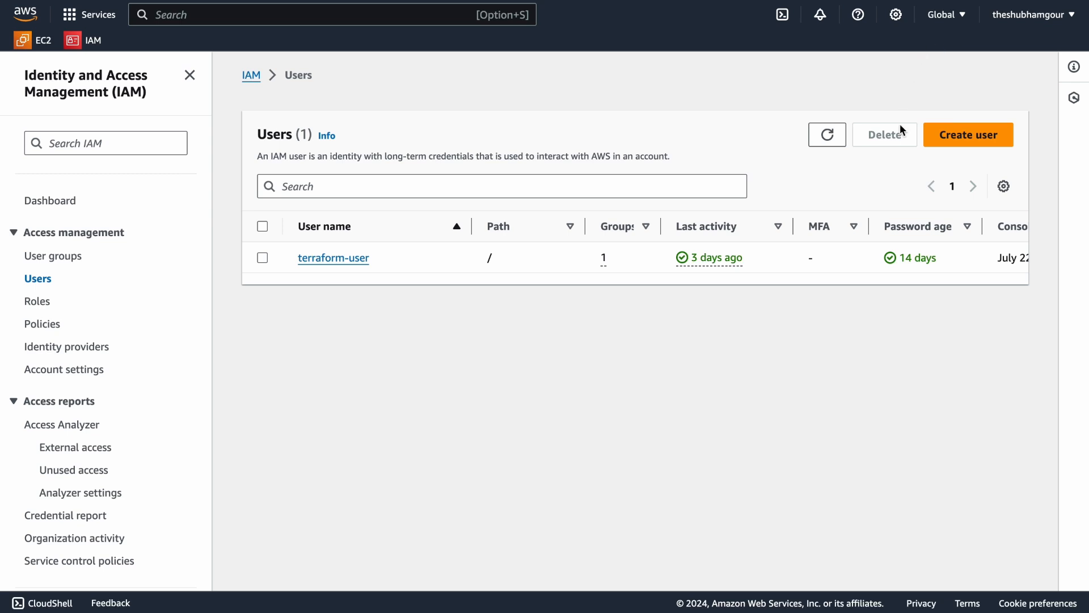
click(940, 134)
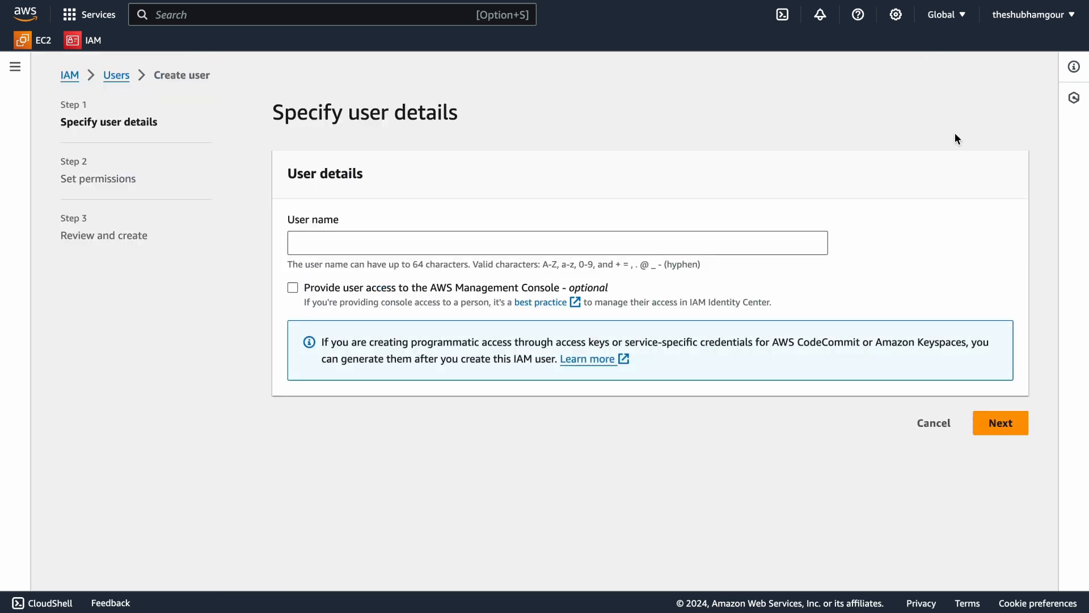
Step: Name the user jenkins-user and enable console access as an IAM user
click(407, 243)
text(jenkins-us)
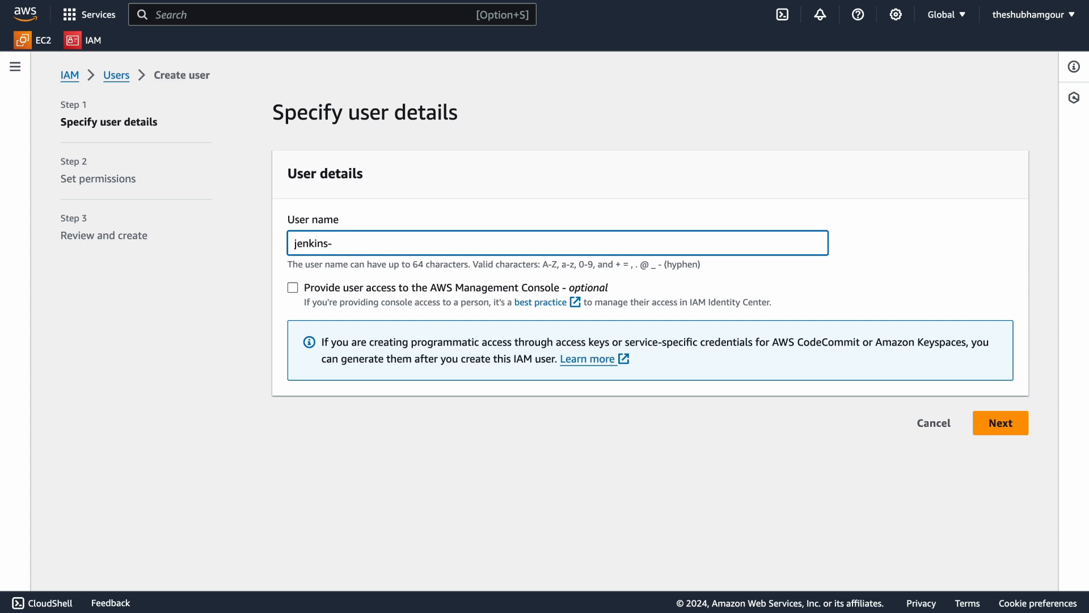
key(BackSpace)
text(user)
click(293, 288)
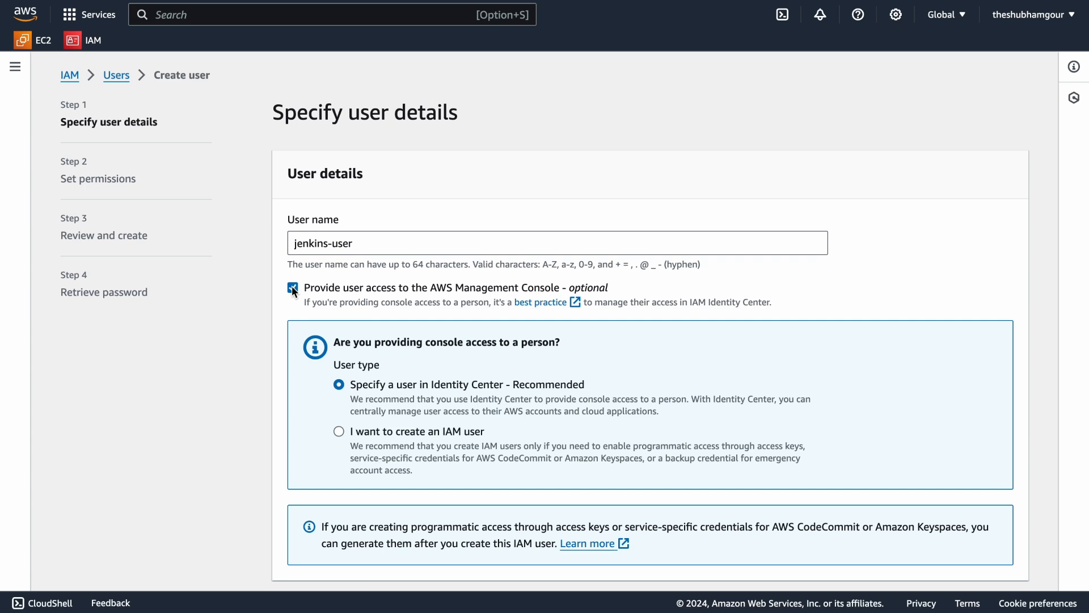
click(340, 431)
scroll(467, 455, down, 3)
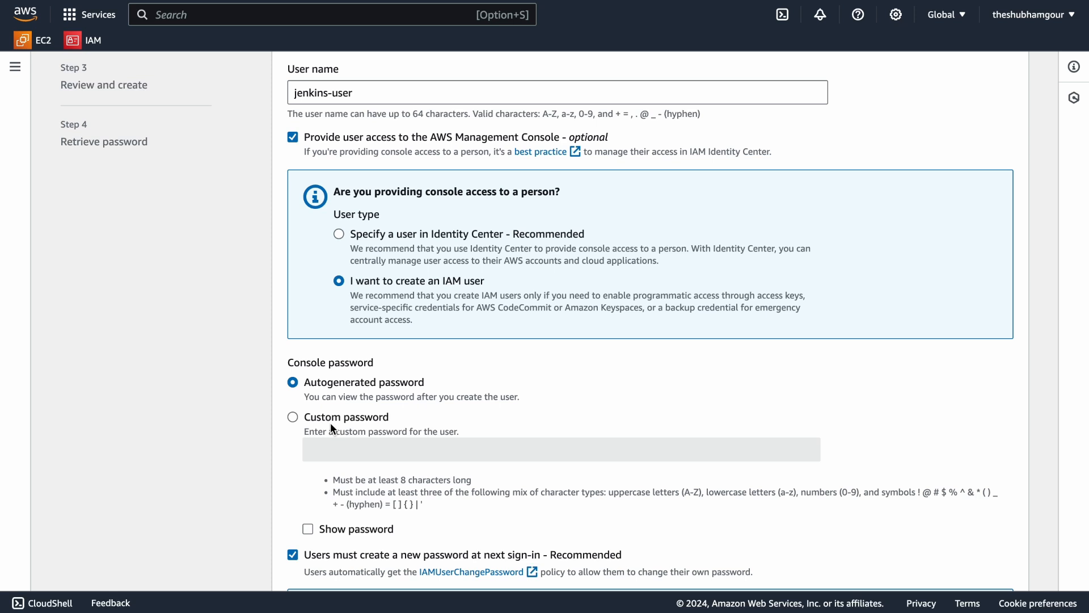
Step: Set a custom console password with no reset required at next sign-in, then continue
click(313, 419)
click(317, 444)
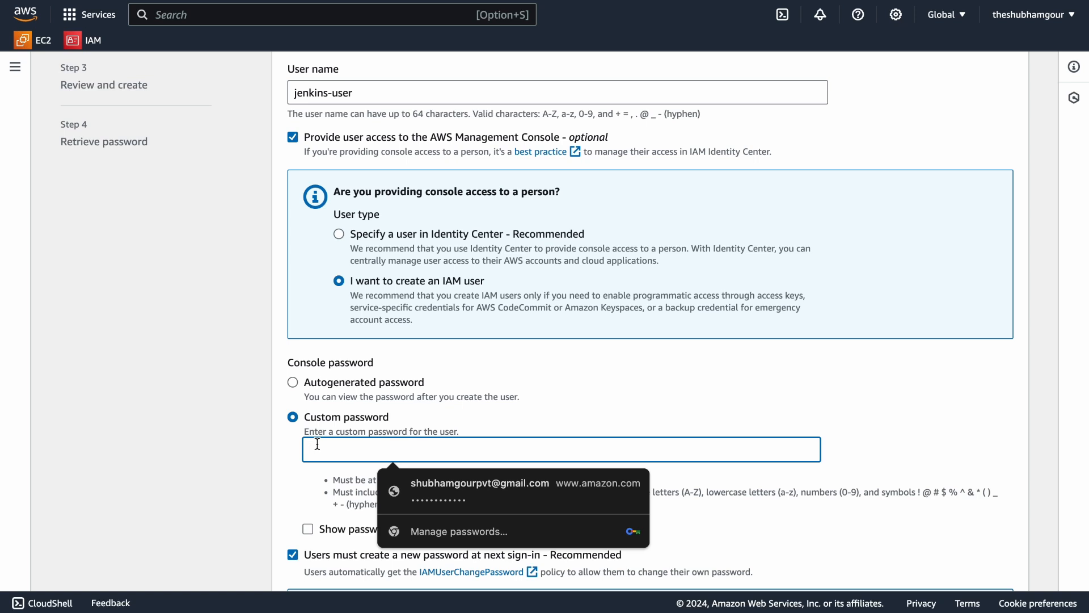
text(•)
key(BackSpace)
text(•••)
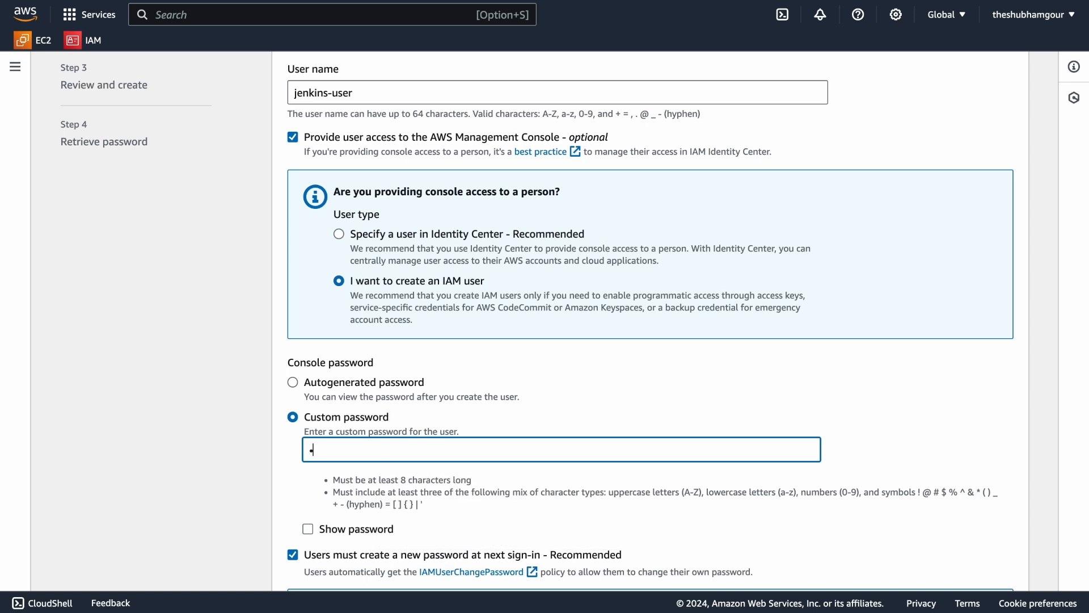
text(••••••)
scroll(650, 317, down, 2)
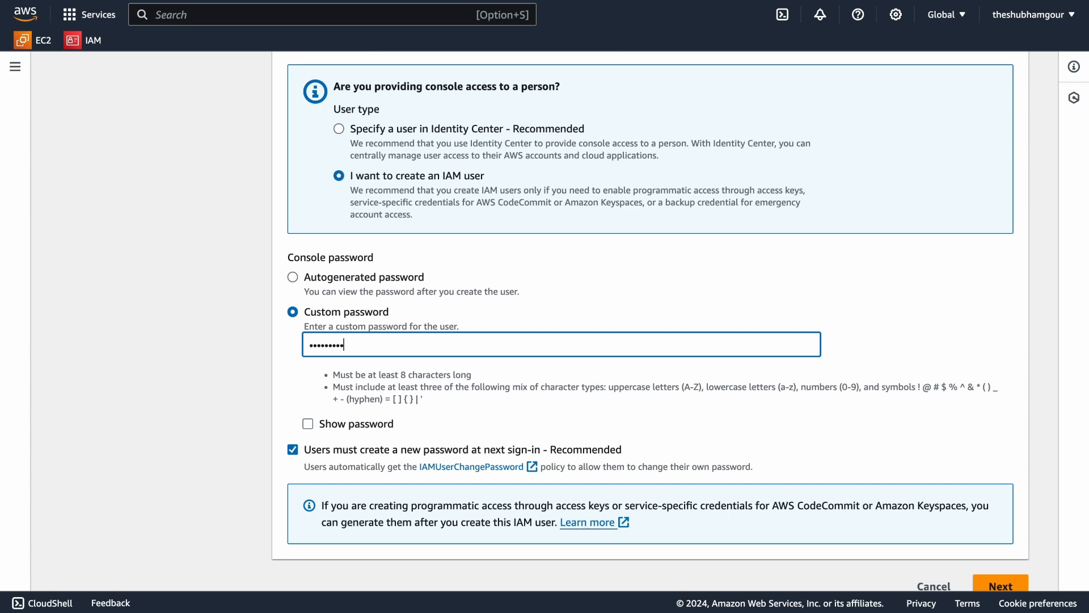
click(292, 451)
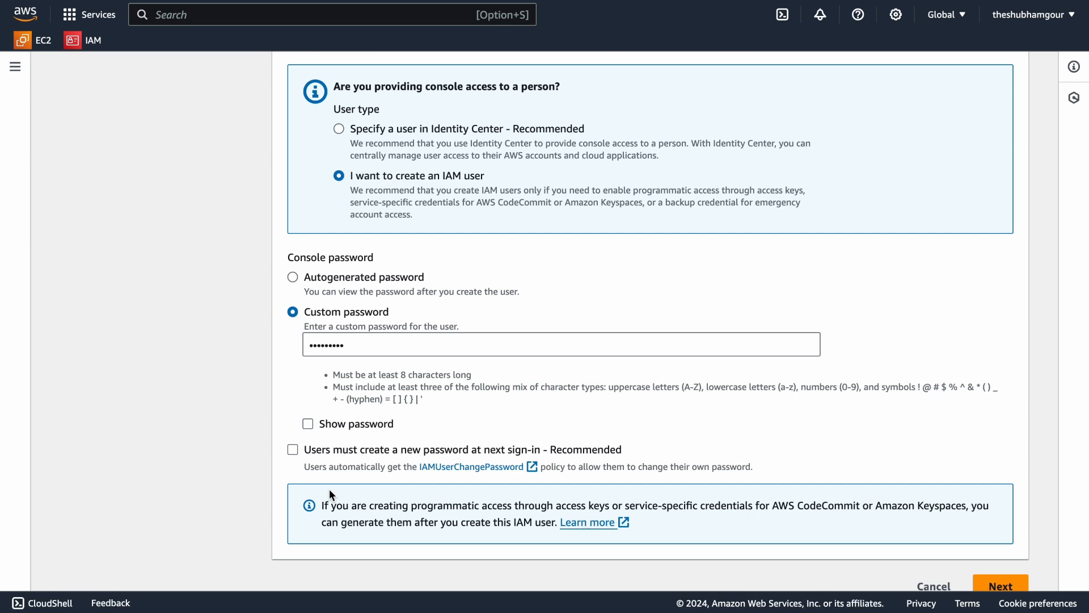
scroll(329, 488, down, 1)
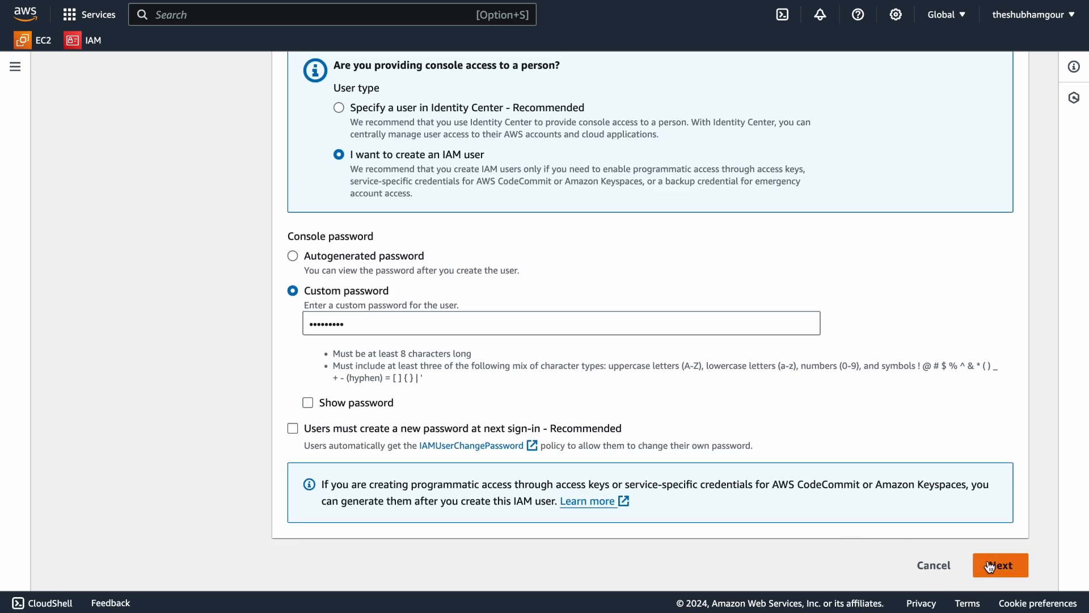
click(989, 562)
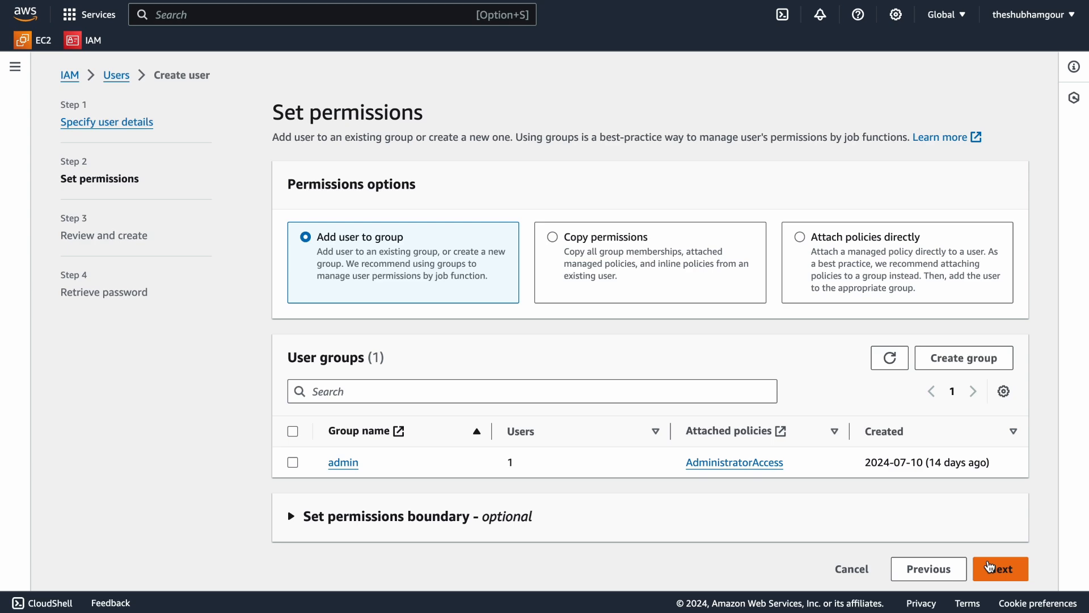
Step: Skip adding jenkins-user to any group and proceed to Review and create
click(990, 566)
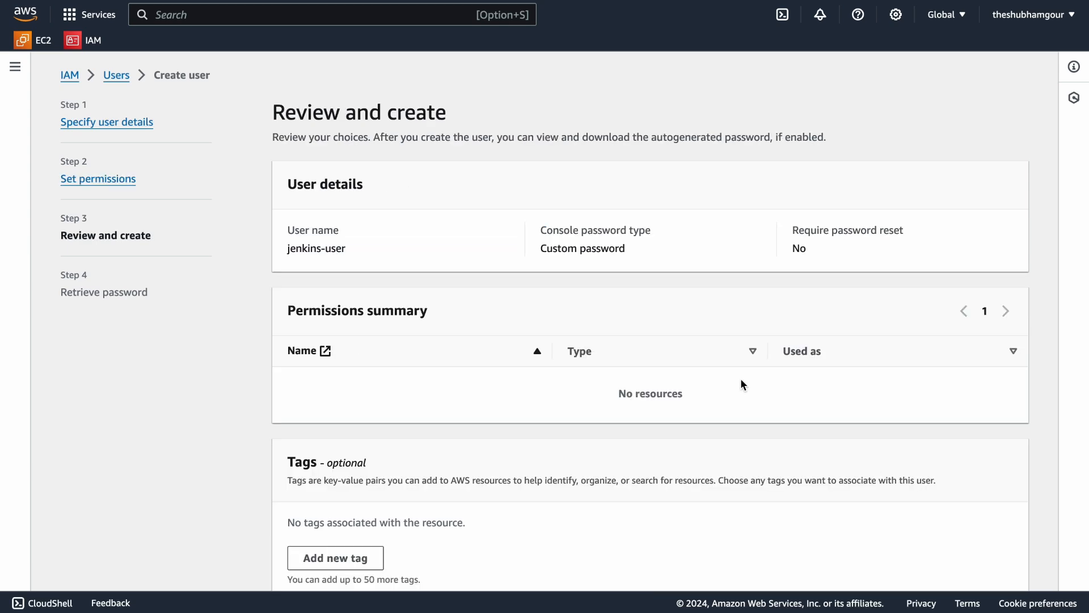
scroll(698, 357, down, 2)
drag(279, 401, 384, 407)
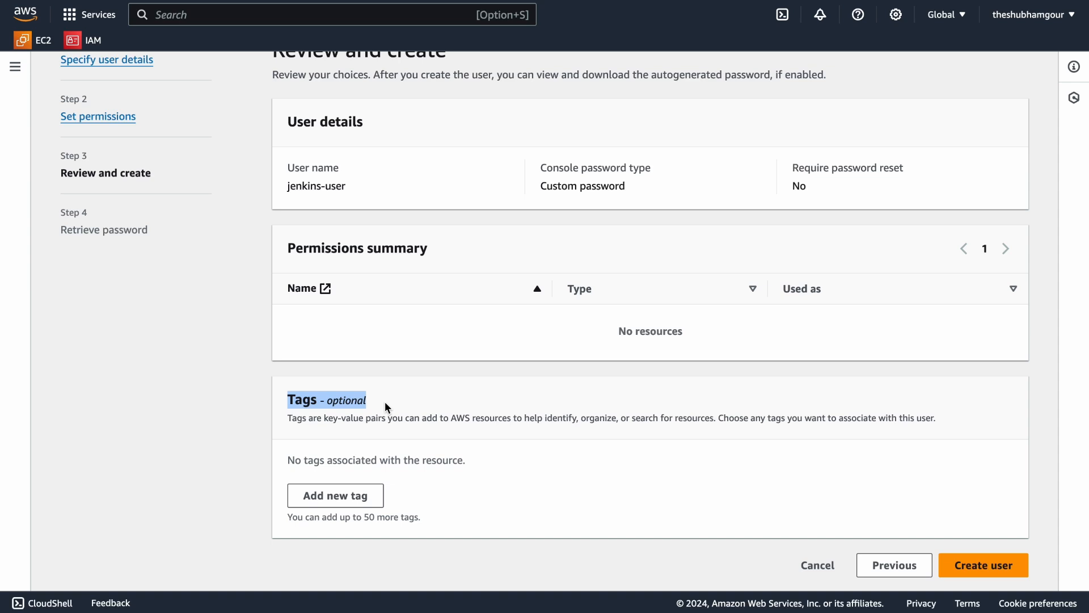
Step: Add the tag jenkins-user = build-req and create the user
click(361, 496)
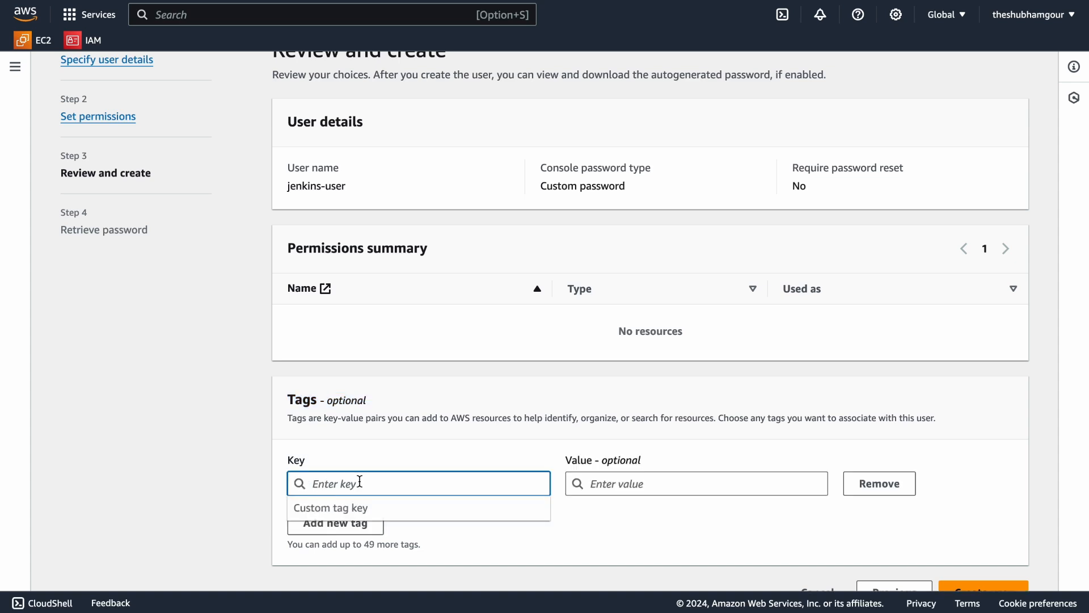
text(jenkins-)
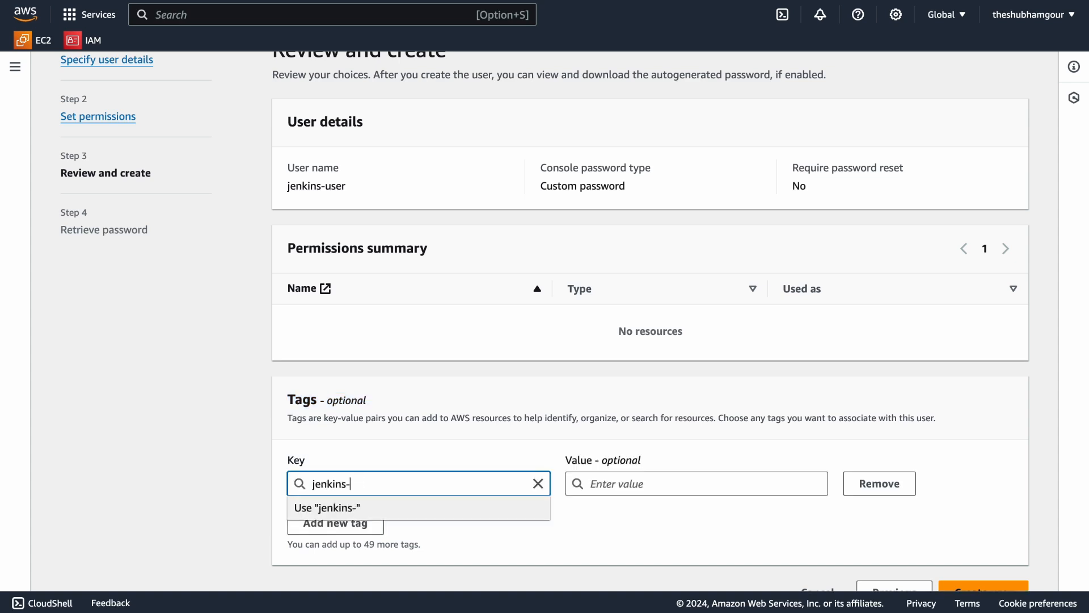
text(user)
click(605, 483)
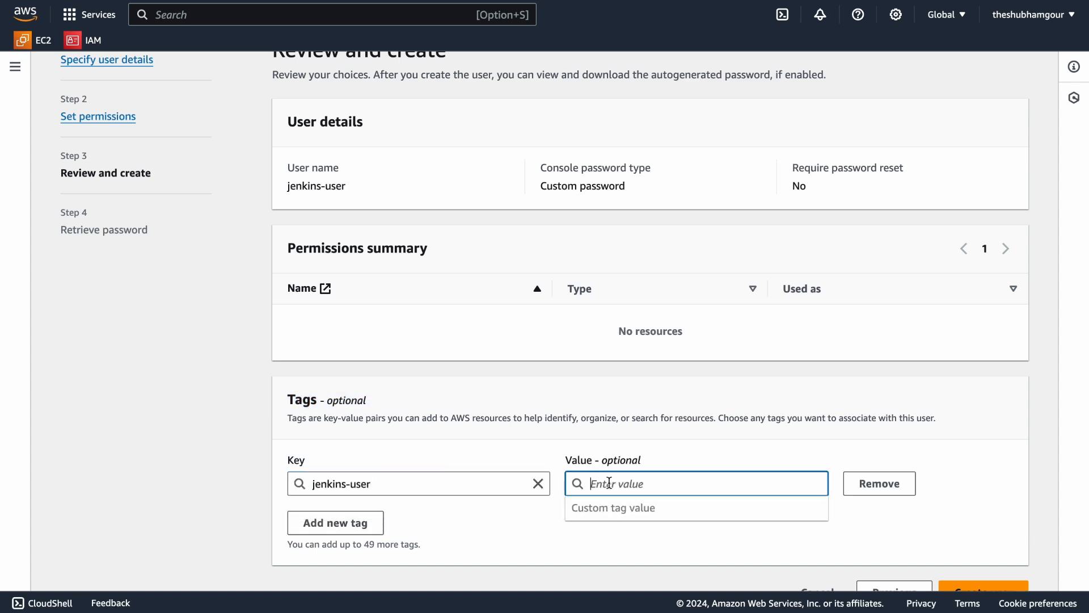
text(build-req)
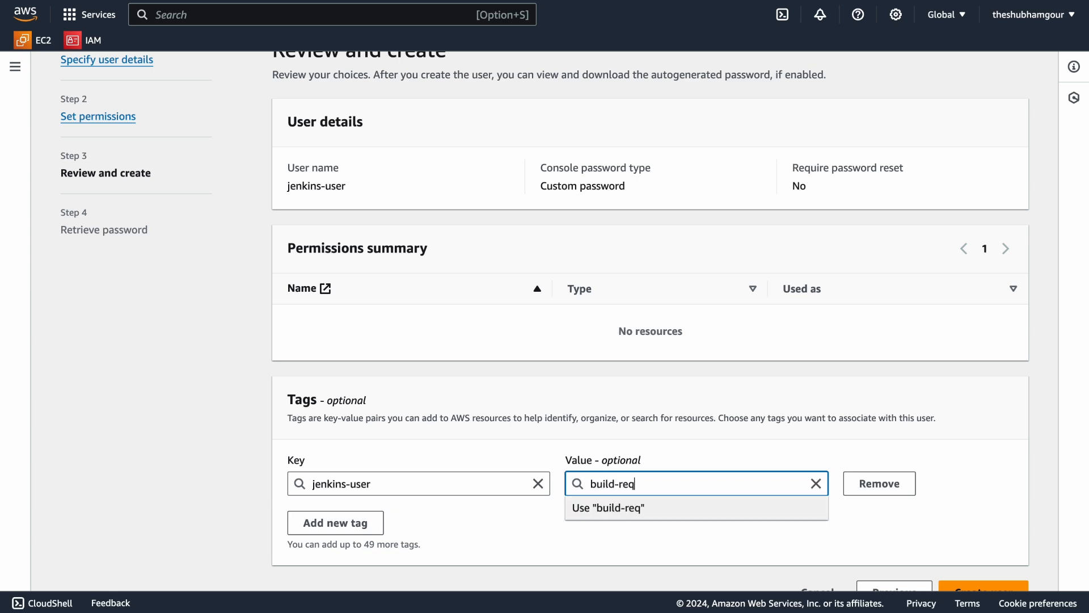
click(556, 539)
scroll(853, 509, down, 1)
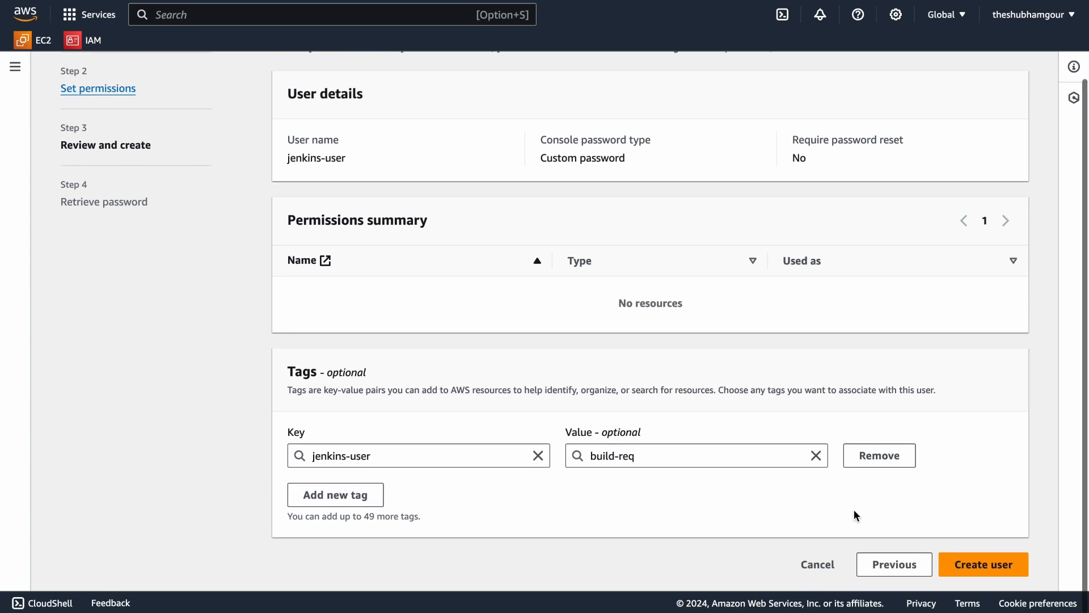
click(970, 563)
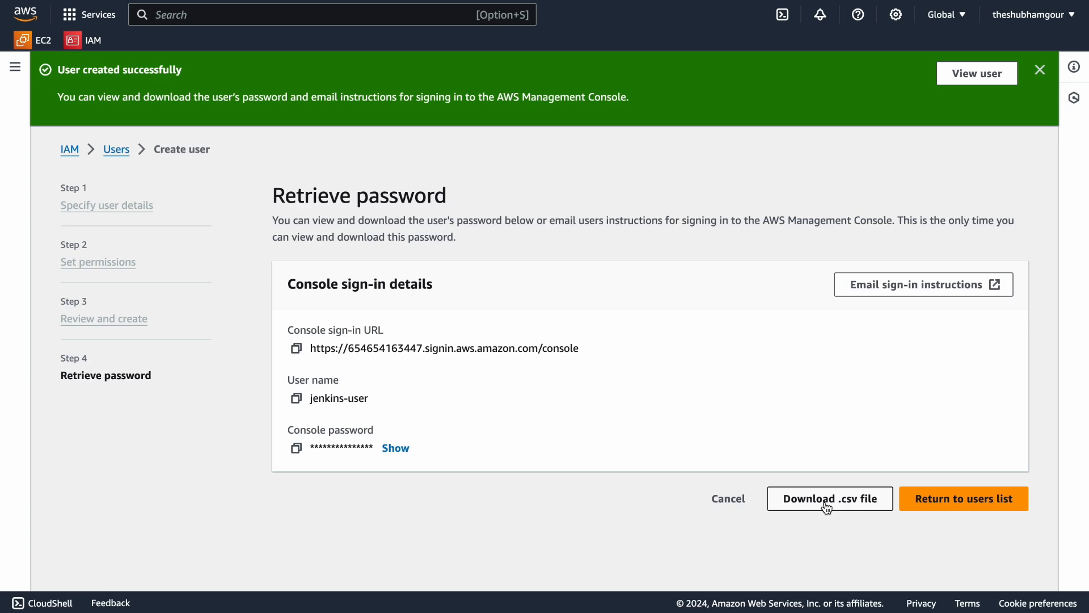
Step: Copy the console sign-in URL and account ID into a private window's IAM sign-in page
click(296, 349)
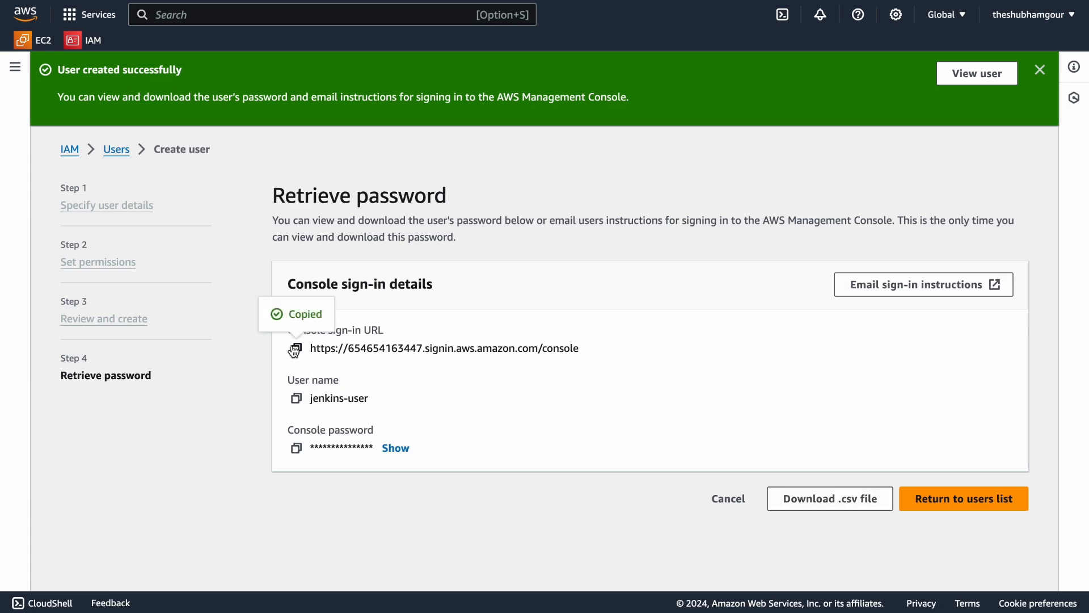
key(super+shift+n)
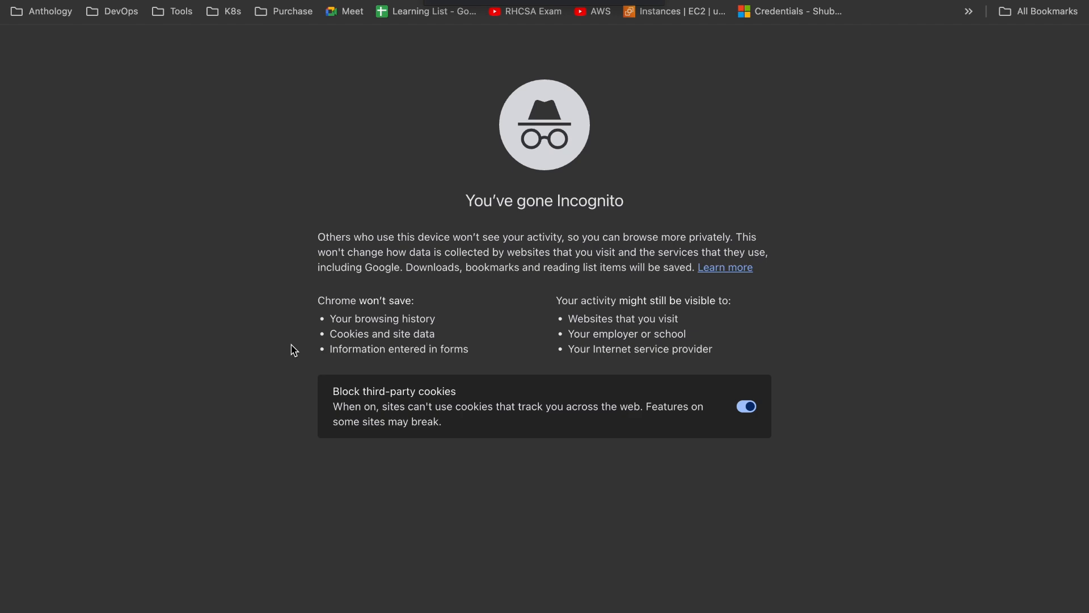
key(ctrl+Left)
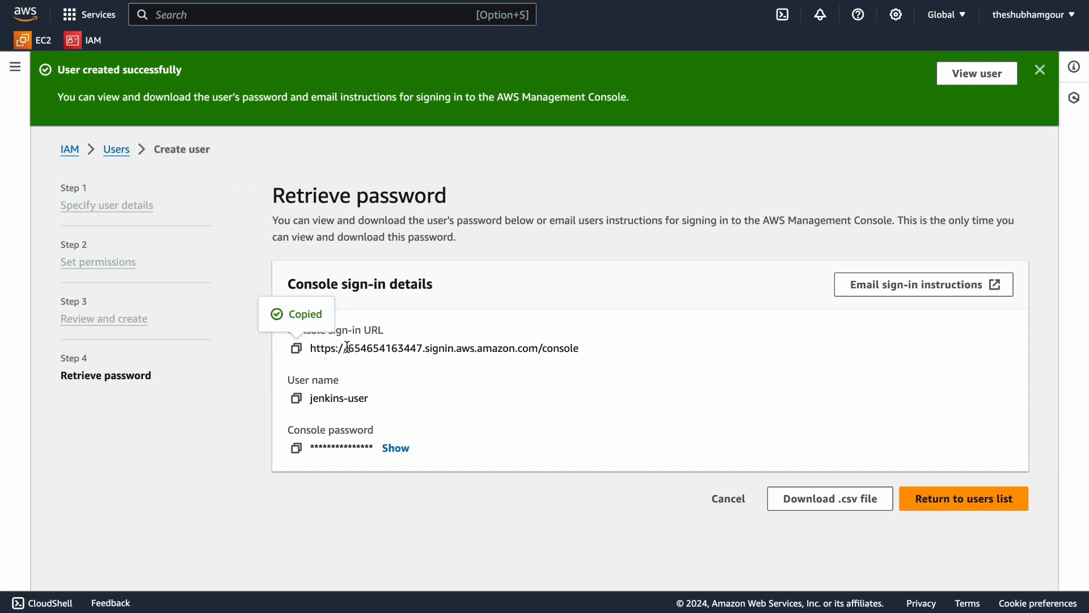
drag(347, 347, 424, 345)
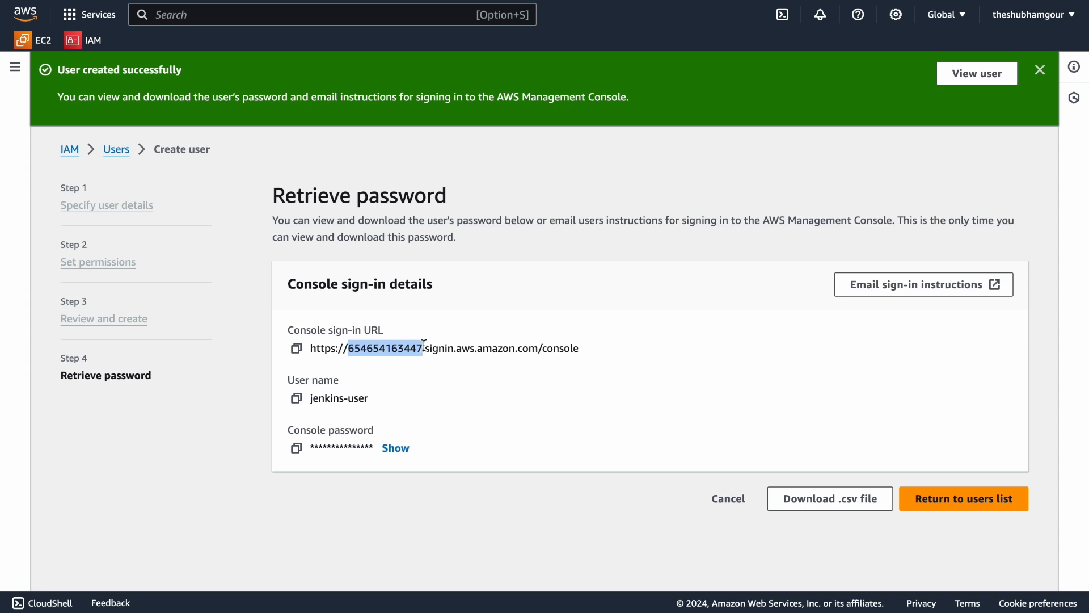
key(ctrl+Right)
Step: Sign in as jenkins-user with its custom password
click(296, 398)
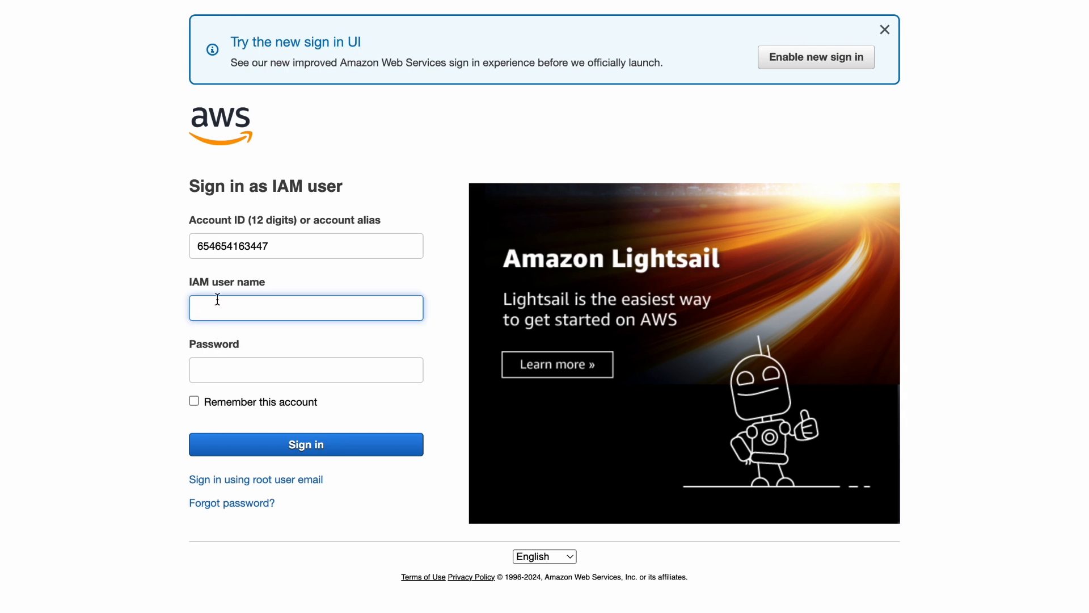
key(super+v)
click(222, 363)
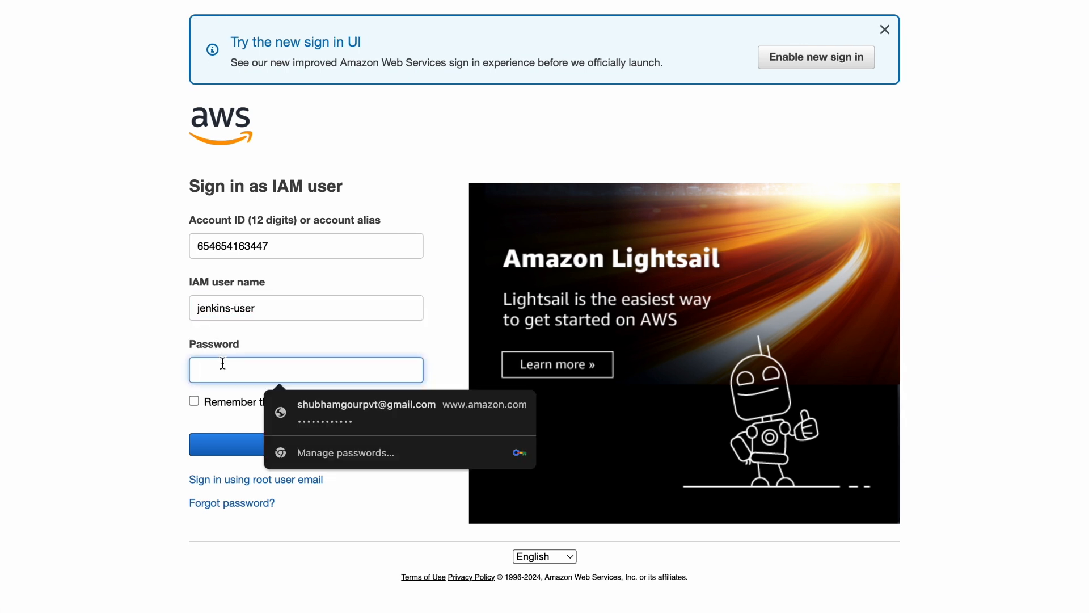
text(*********)
click(271, 446)
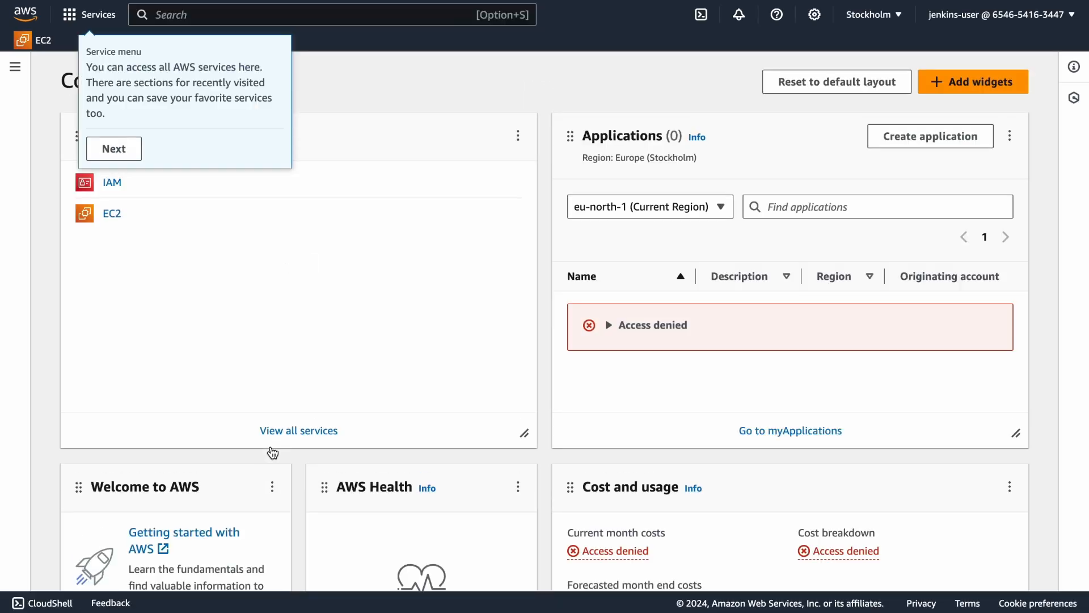
Step: Dismiss the four Console Home tour tips and open EC2 from Recently visited
click(109, 148)
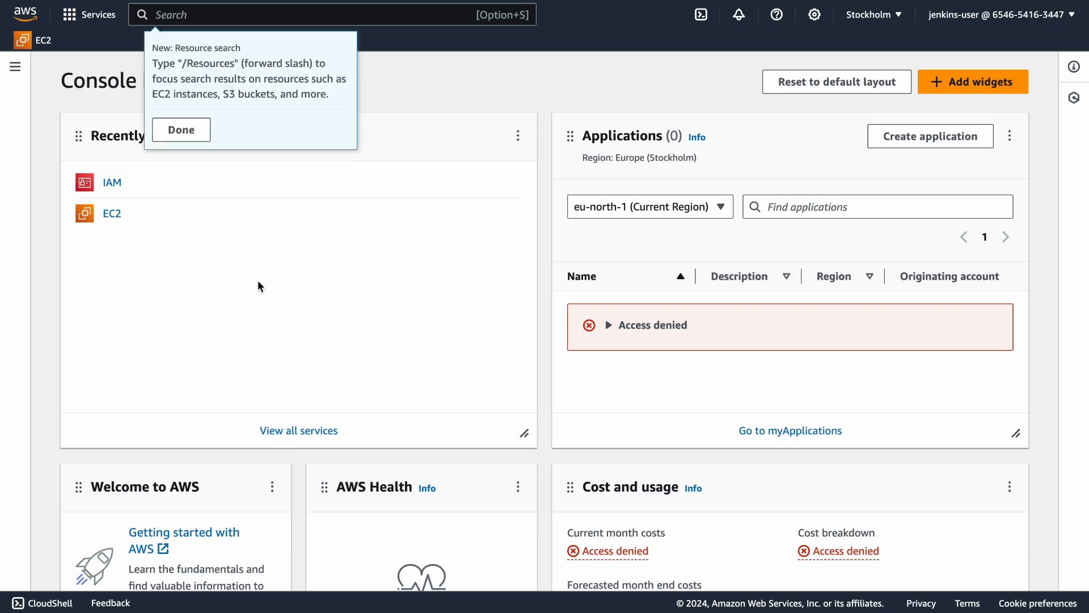
click(182, 130)
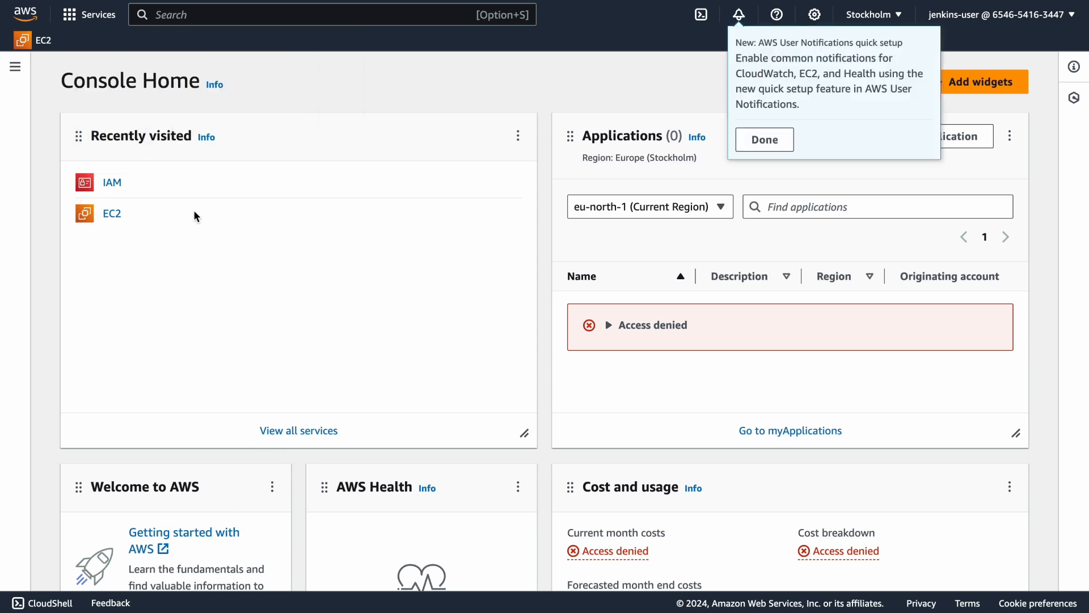
click(749, 141)
click(834, 188)
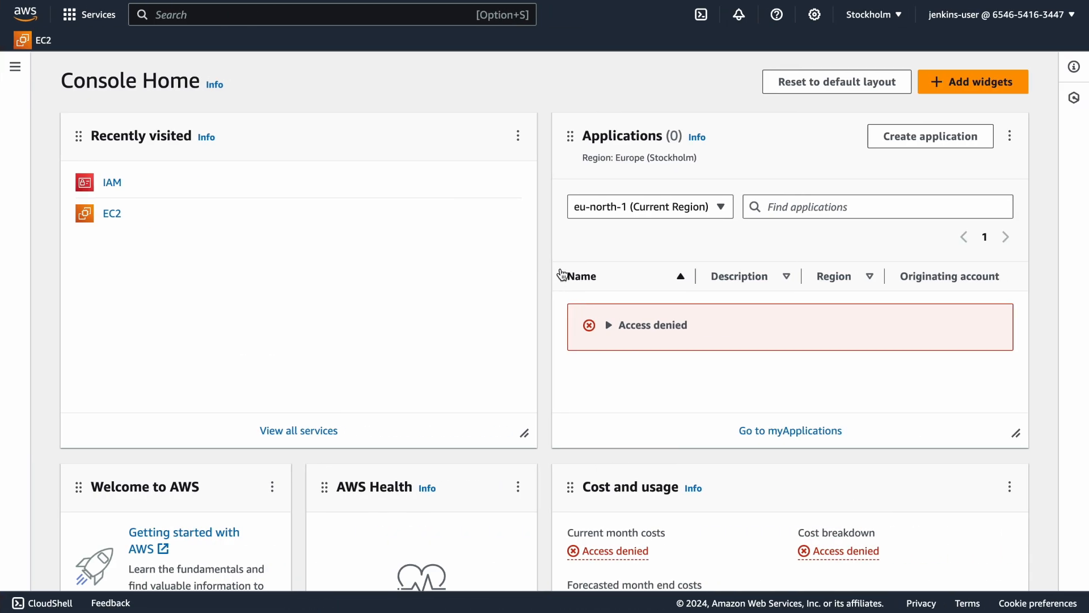
click(111, 214)
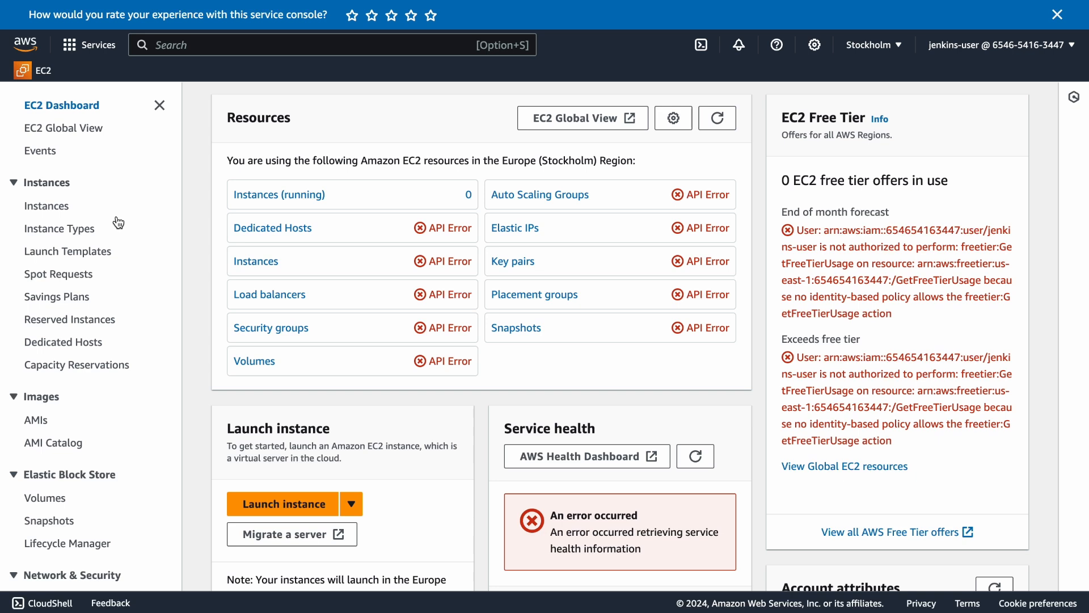
Step: Star IAM as a favourite from the 'iam' search and view its access-denied dashboard
text(iam)
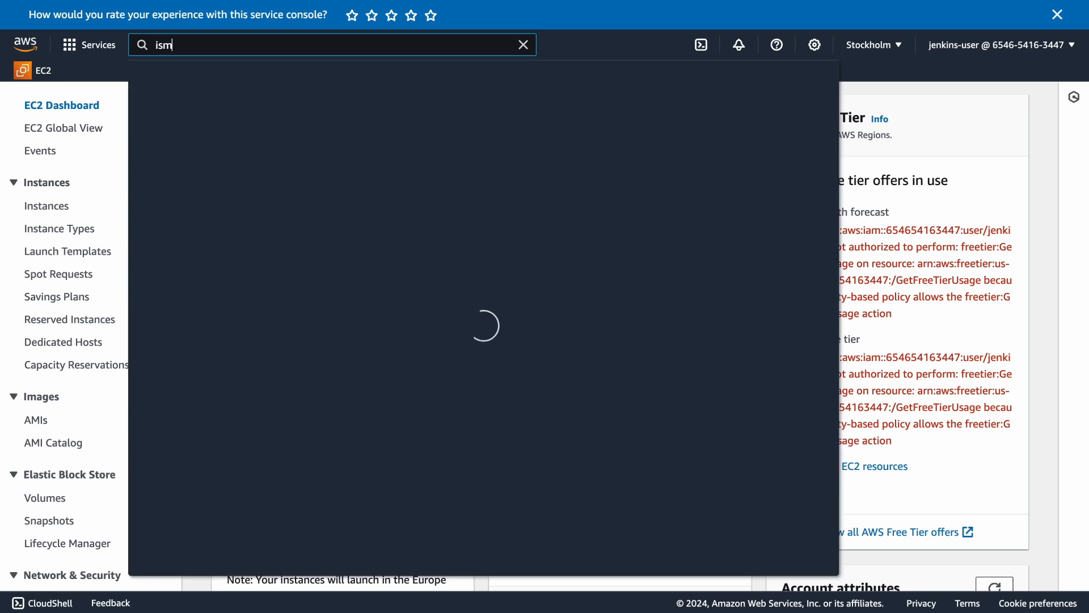
key(BackSpace)
key(BackSpace)
text(am)
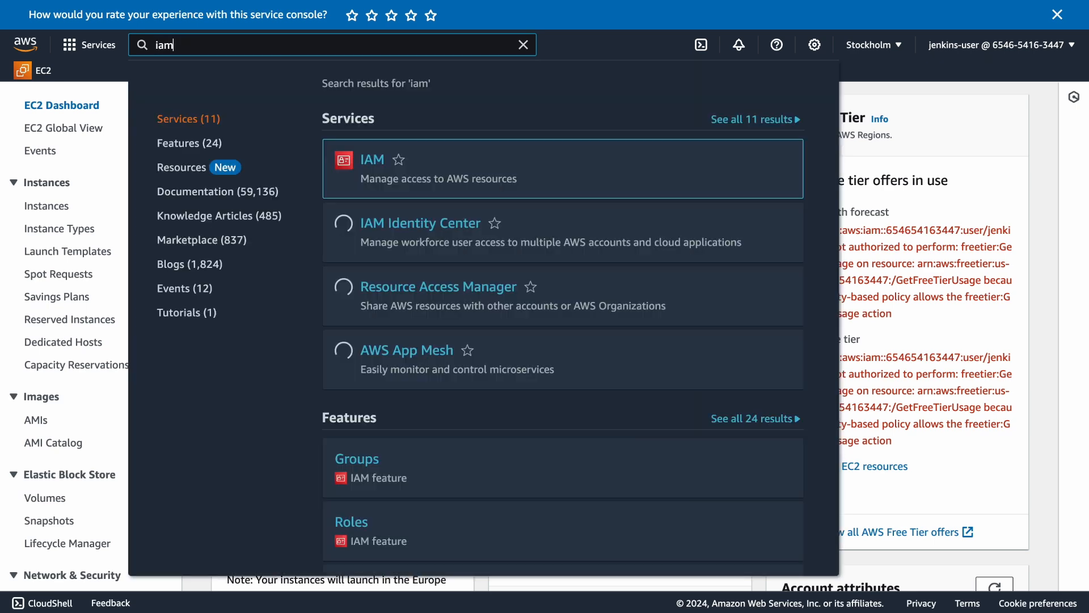
click(400, 161)
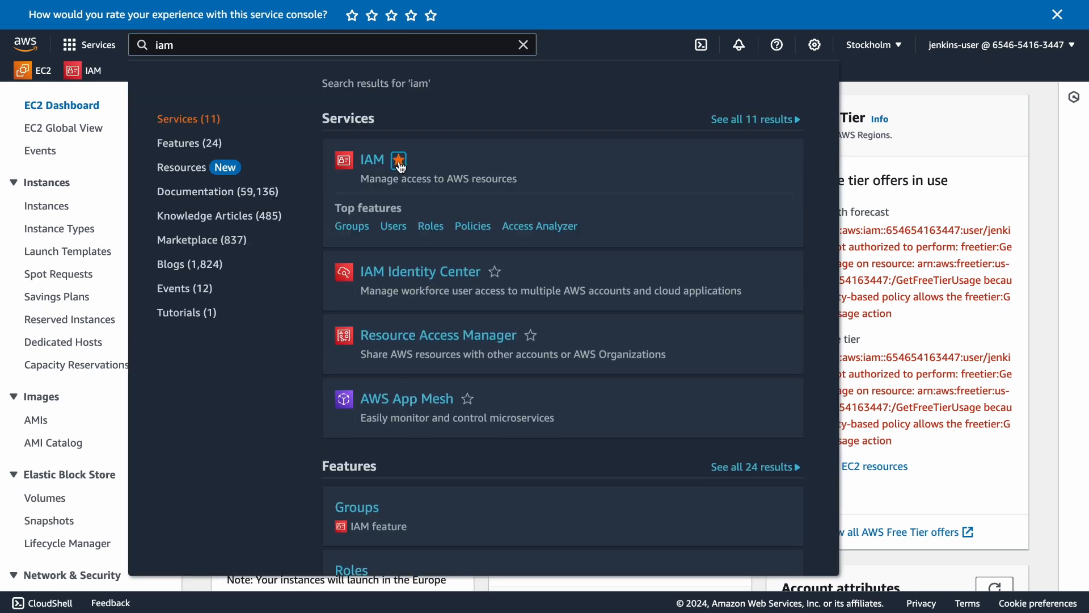
click(382, 166)
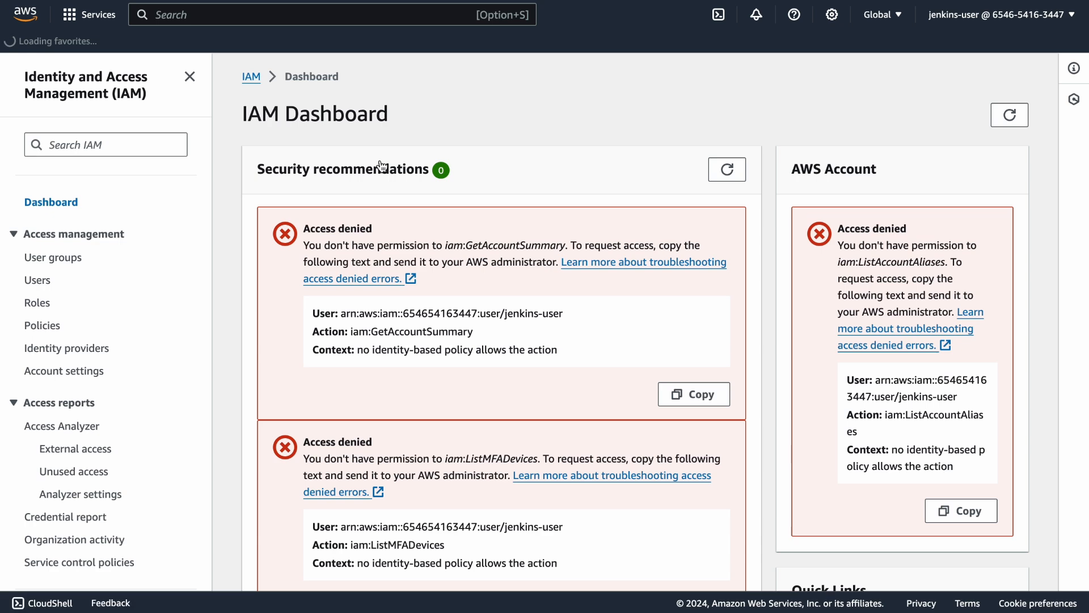
scroll(404, 340, down, 10)
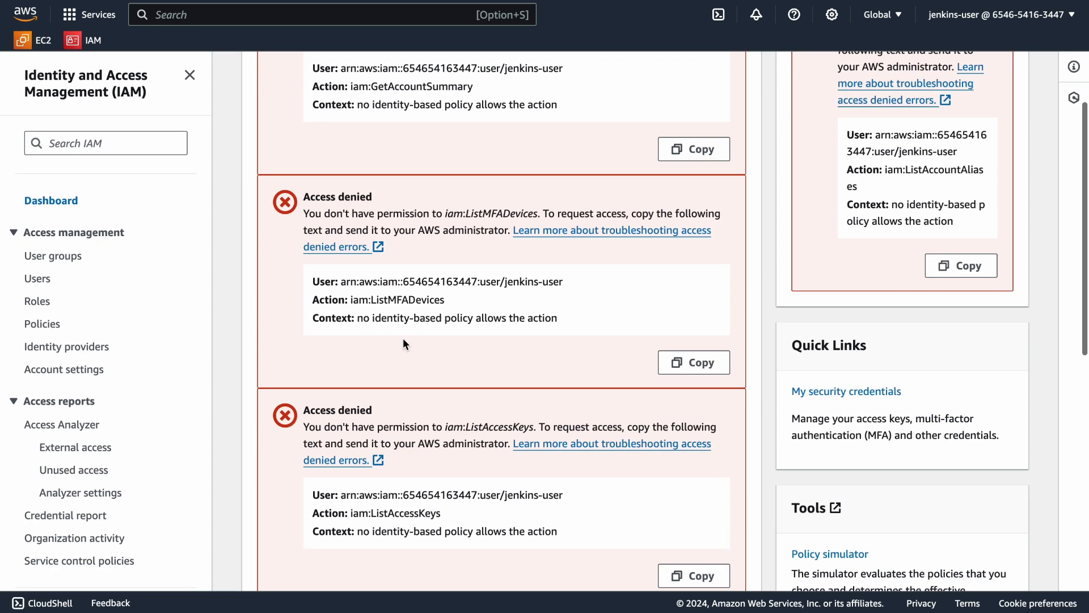
scroll(403, 338, up, 10)
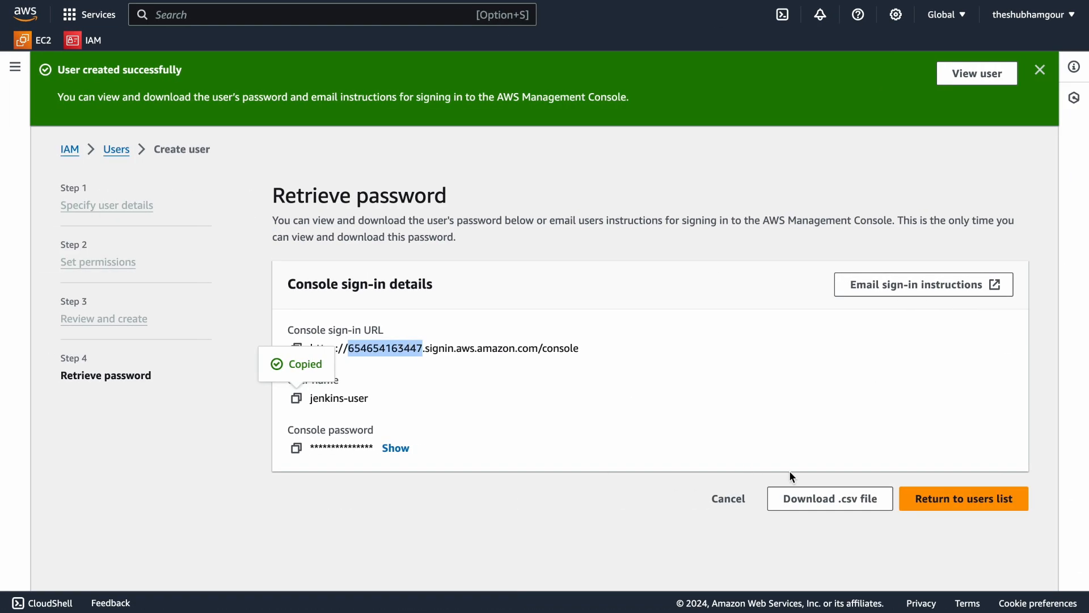
Step: Return to the users list, open jenkins-user, and choose Add permissions
click(951, 497)
click(717, 384)
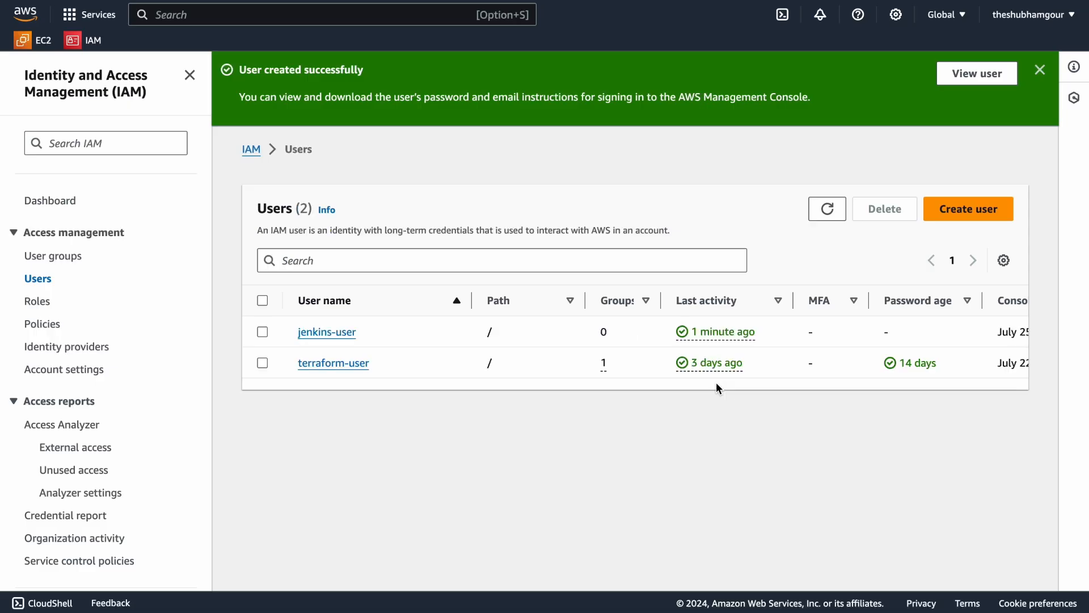
click(313, 334)
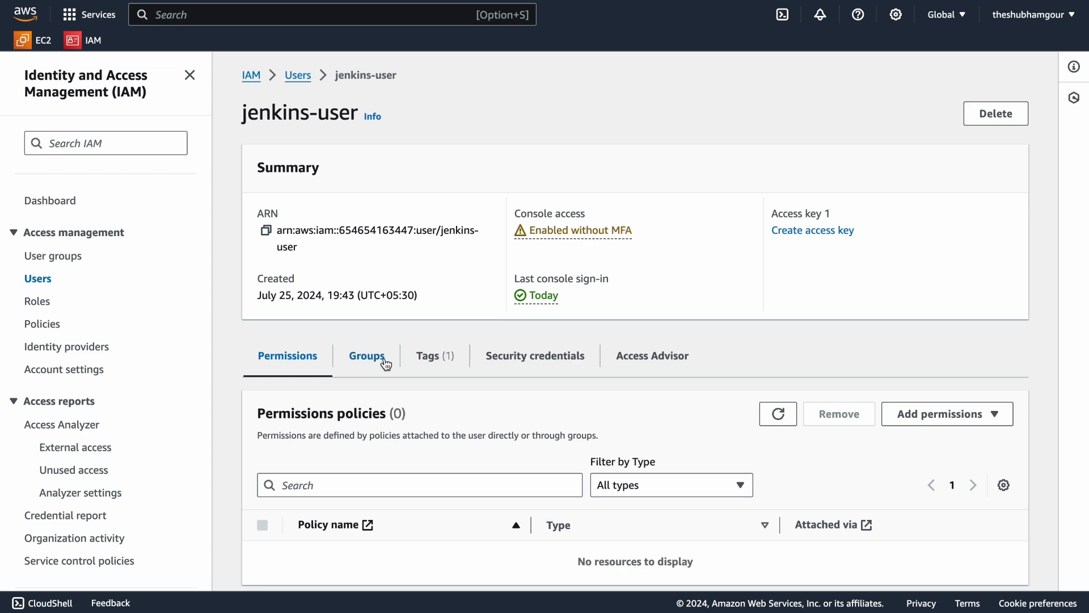
scroll(649, 414, down, 2)
click(958, 317)
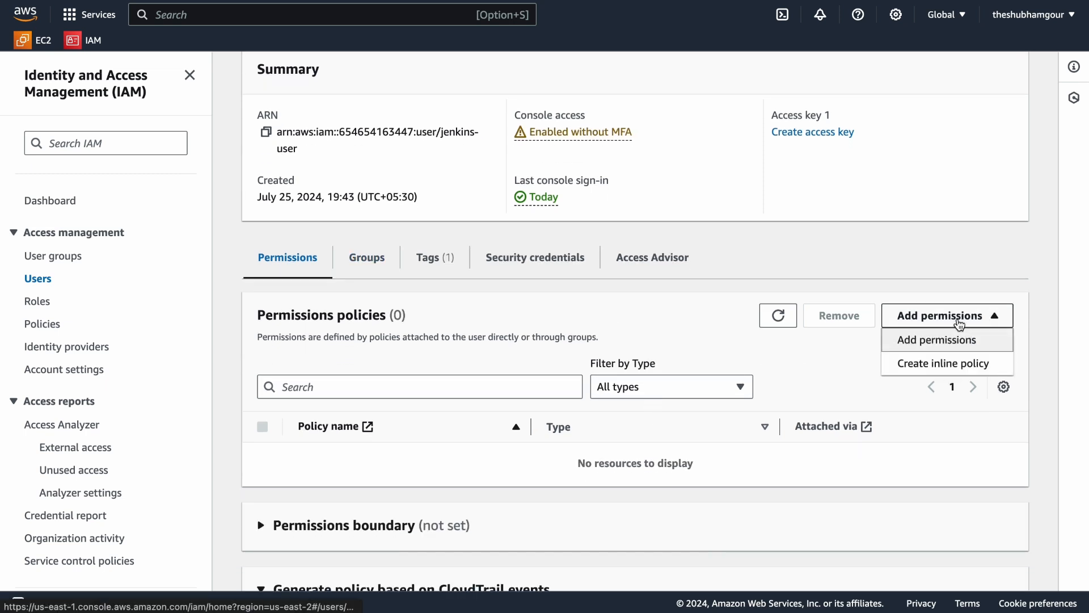
click(934, 341)
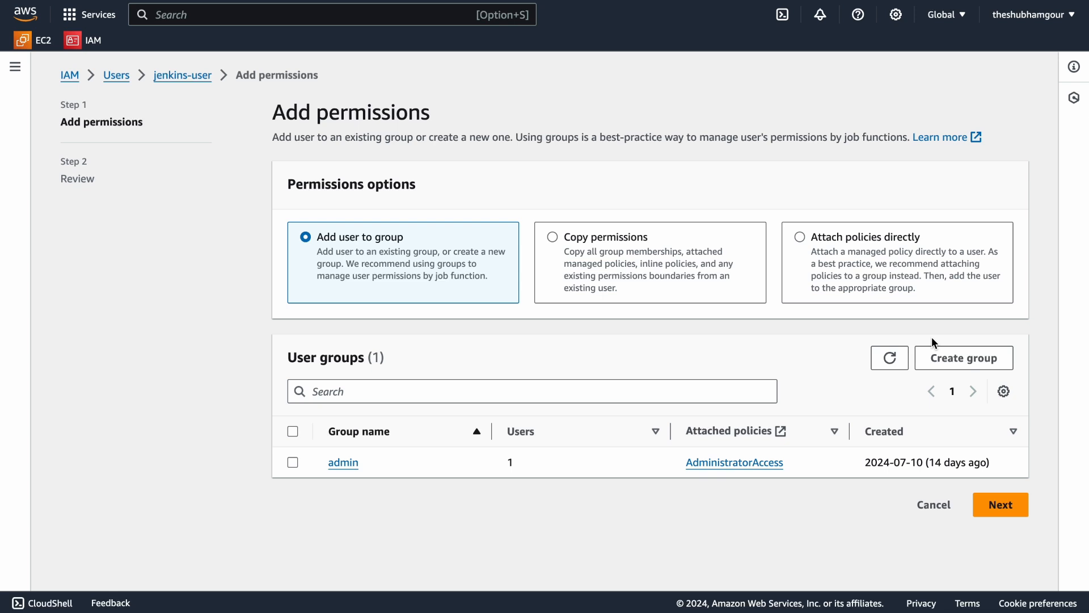
Step: Find IAMFullAccess with an 'iamful' search and attach it directly to jenkins-user
click(800, 239)
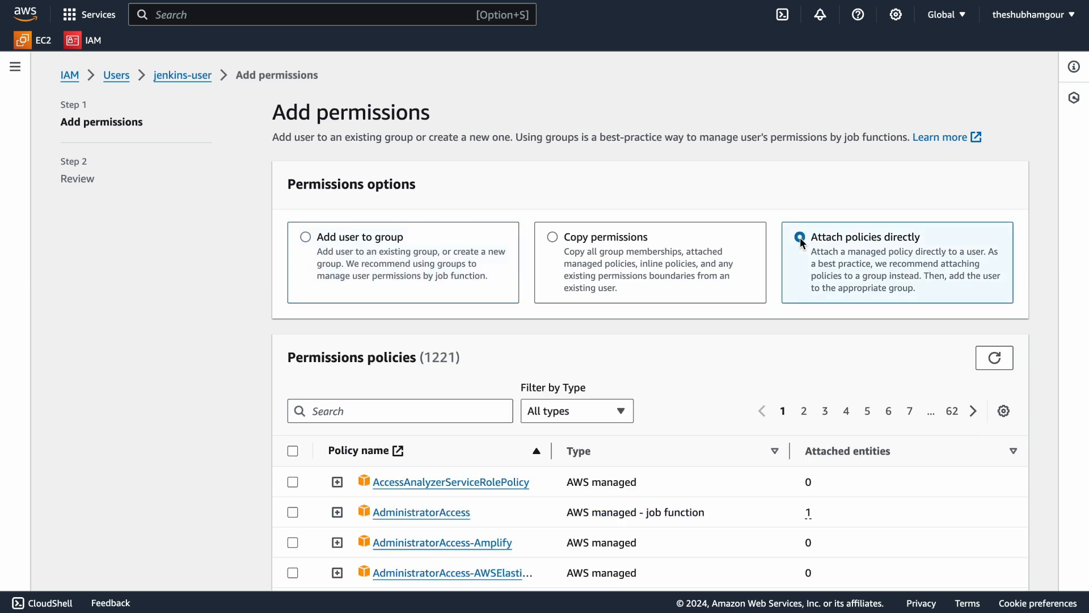
scroll(795, 249, down, 2)
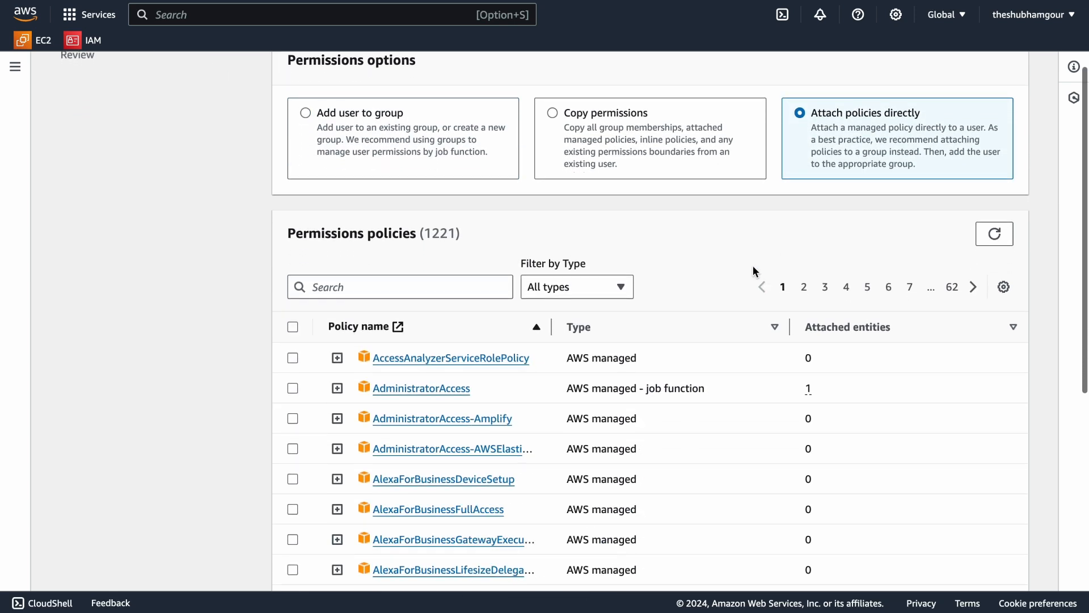
click(359, 287)
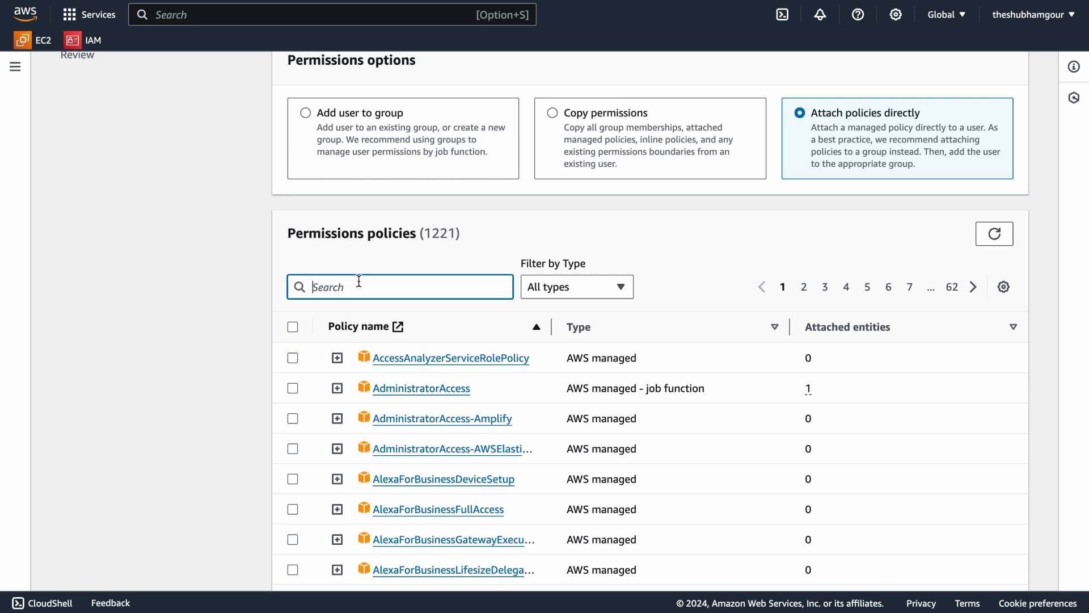
text(iamful)
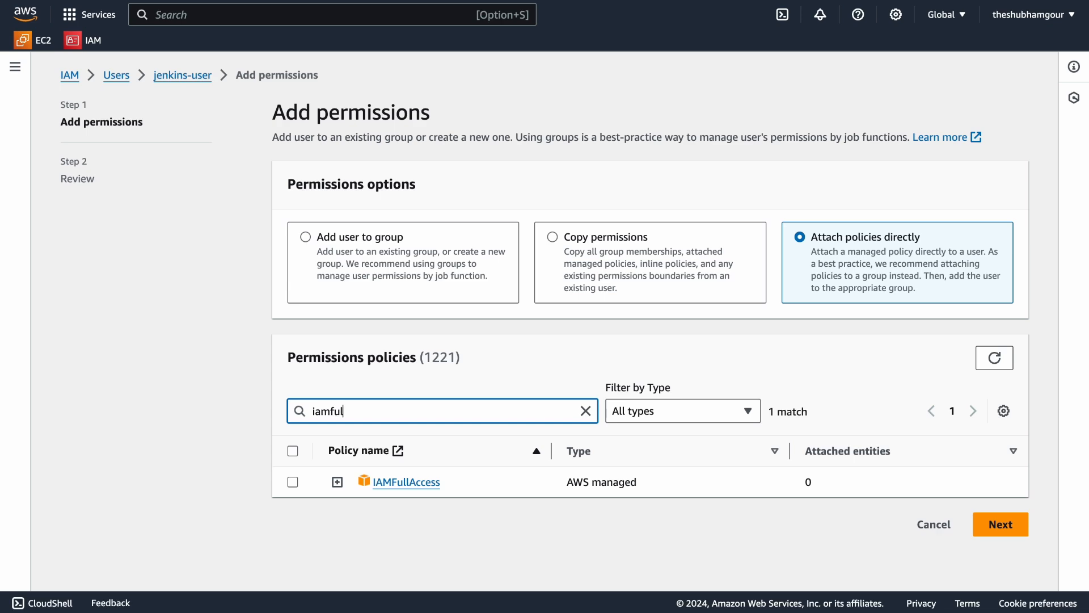
click(293, 482)
click(985, 529)
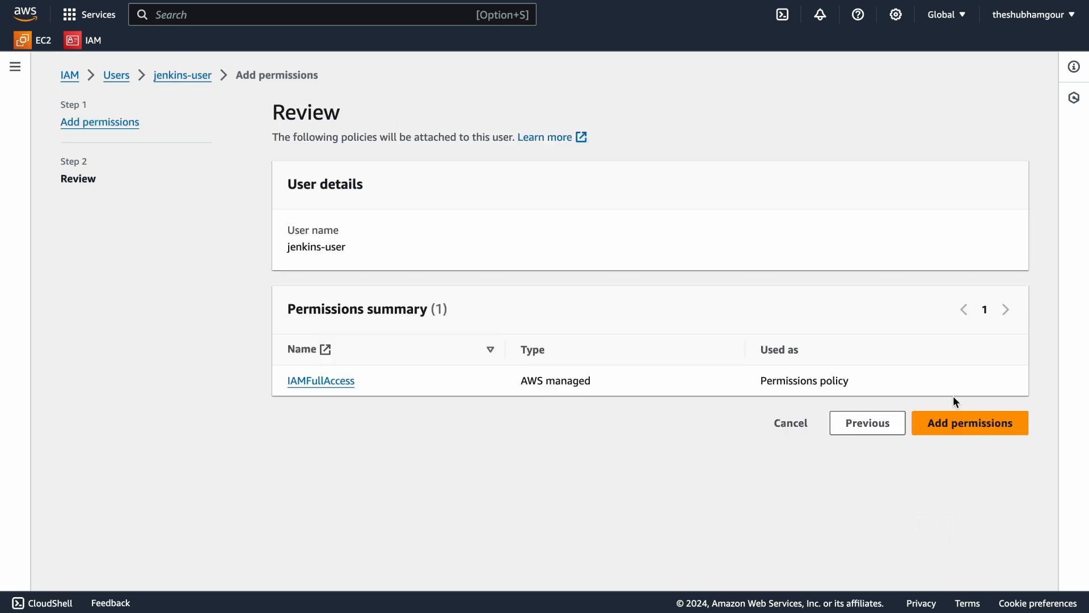
click(952, 418)
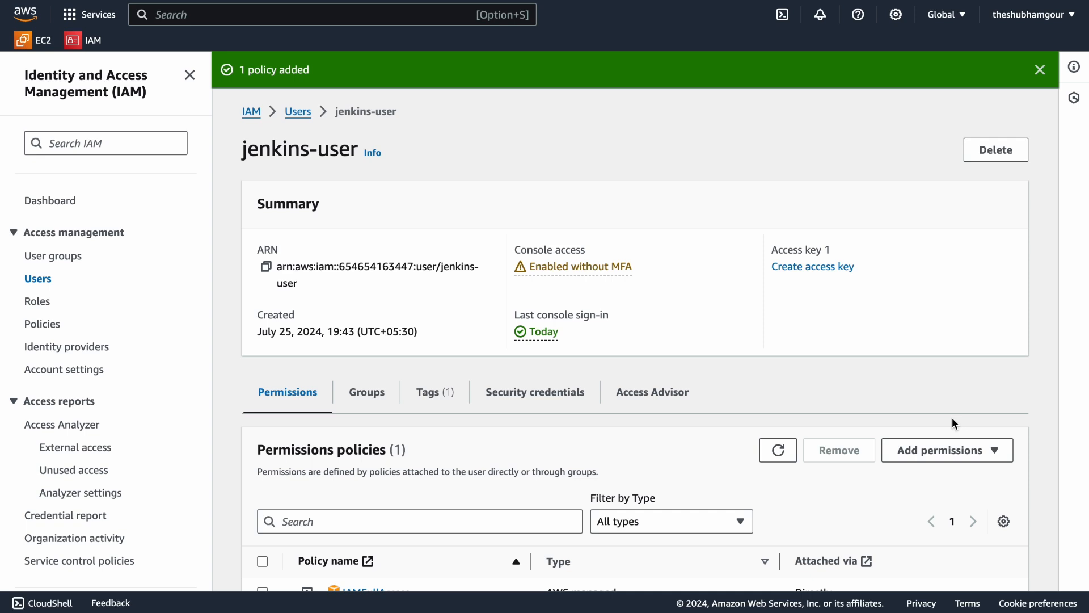
key(ctrl+Right)
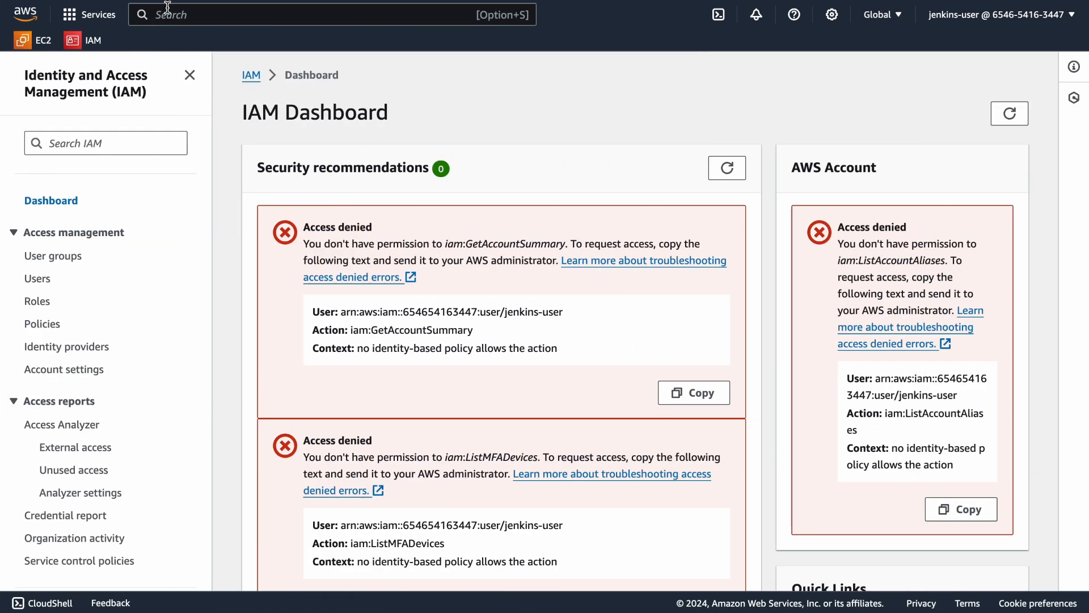
Step: Reload jenkins-user's IAM Dashboard and check its User groups and Users lists
key(super+r)
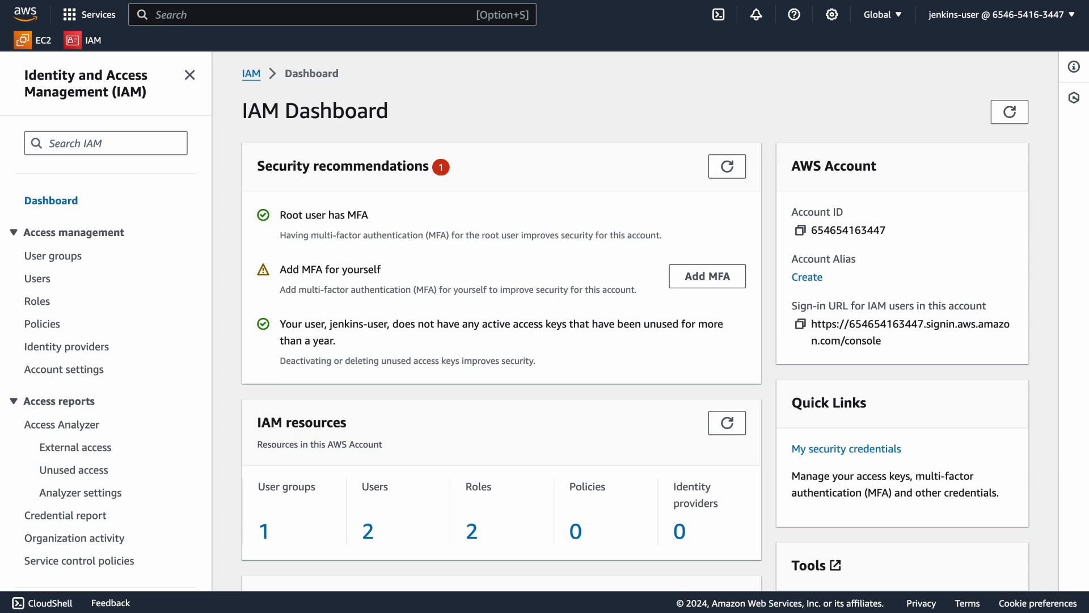
click(267, 532)
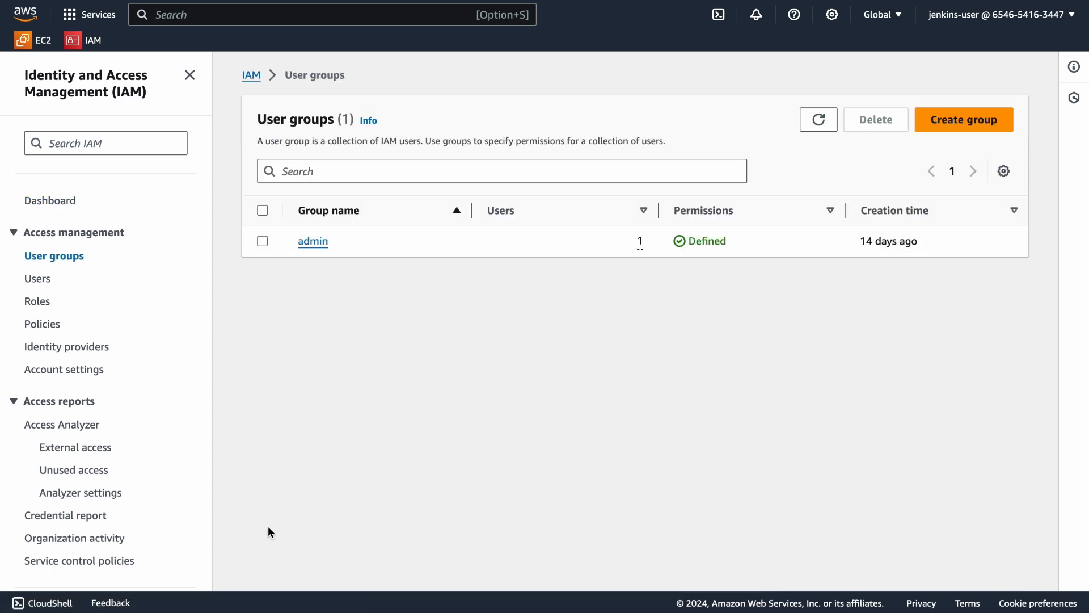
key(super+bracketleft)
click(374, 534)
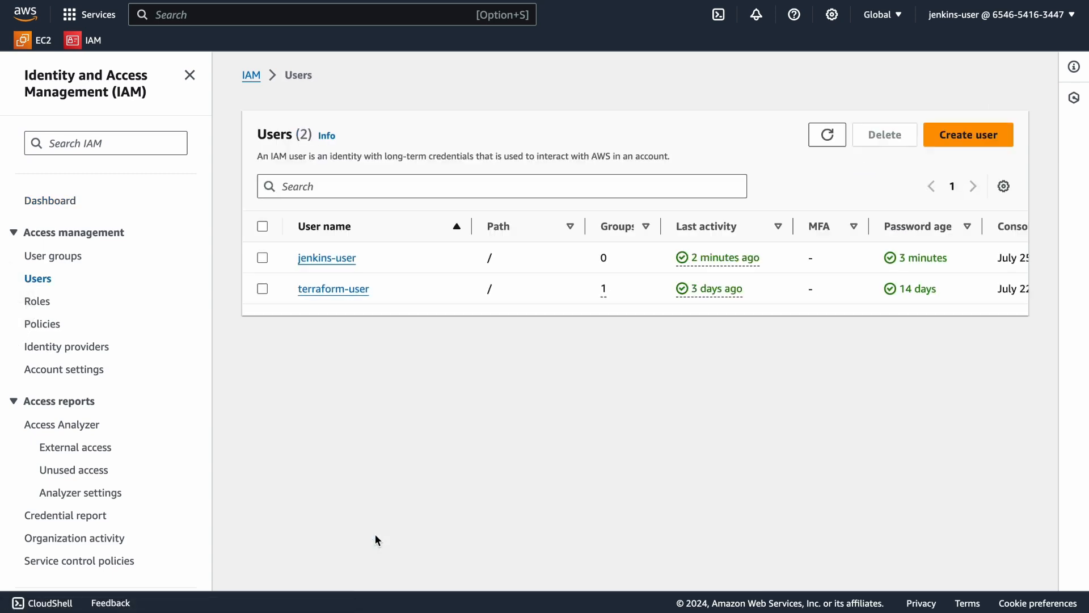
scroll(375, 535, left, 5)
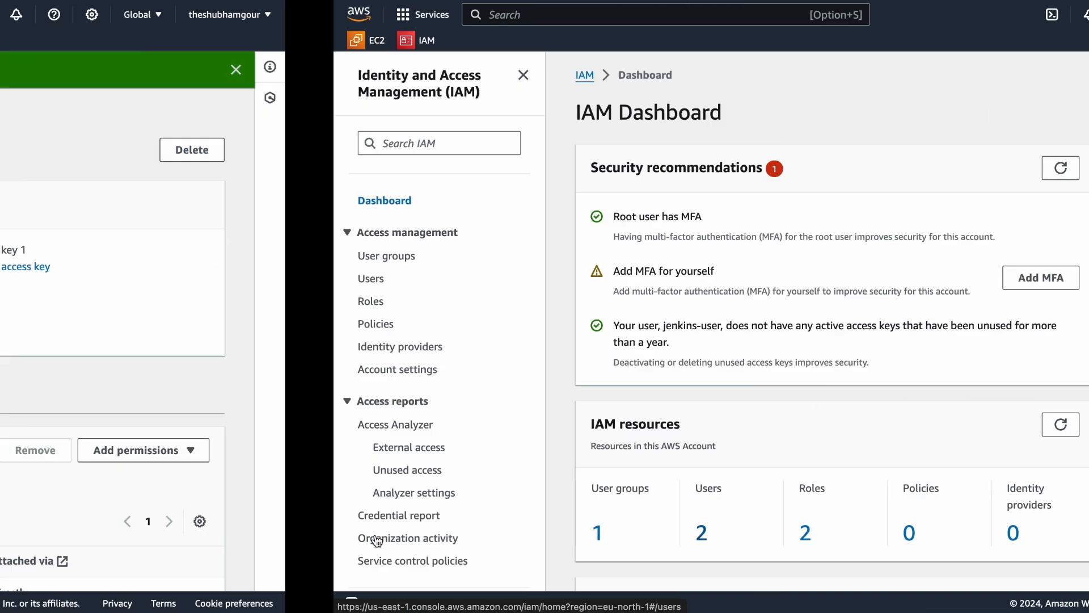
Step: Remove IAMFullAccess from jenkins-user, then reload its IAM Dashboard showing Access denied errors
scroll(376, 539, down, 3)
scroll(376, 533, down, 1)
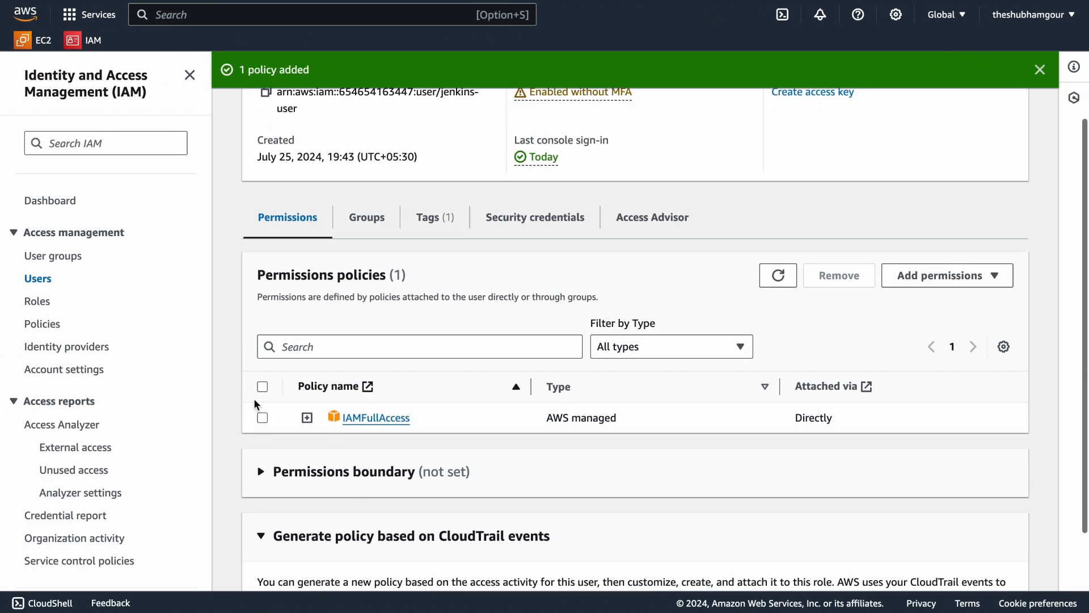
click(262, 417)
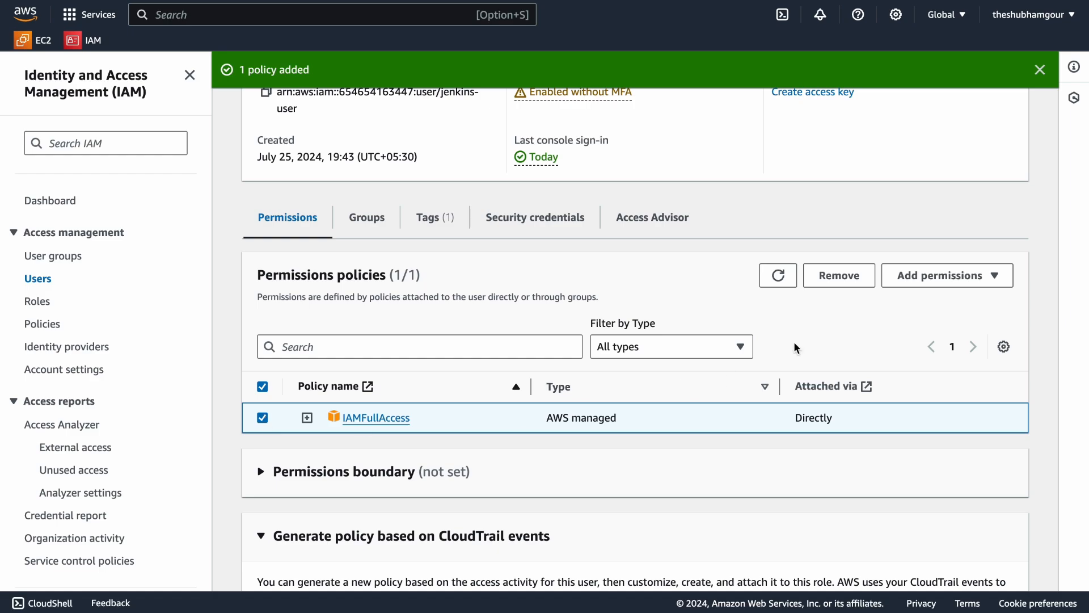
click(846, 278)
click(707, 363)
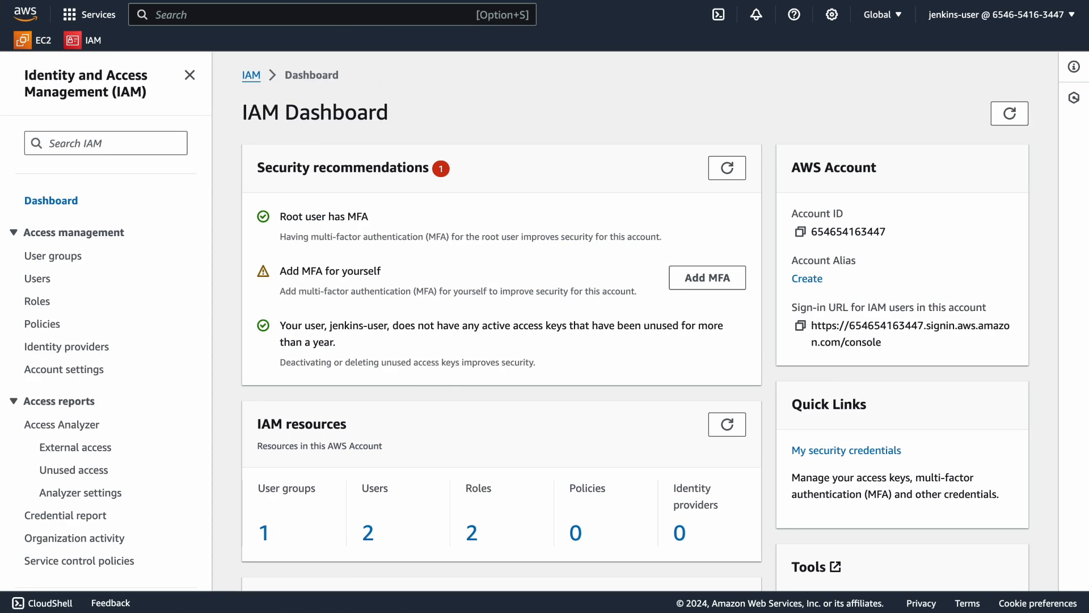
key(super+r)
key(super+r)
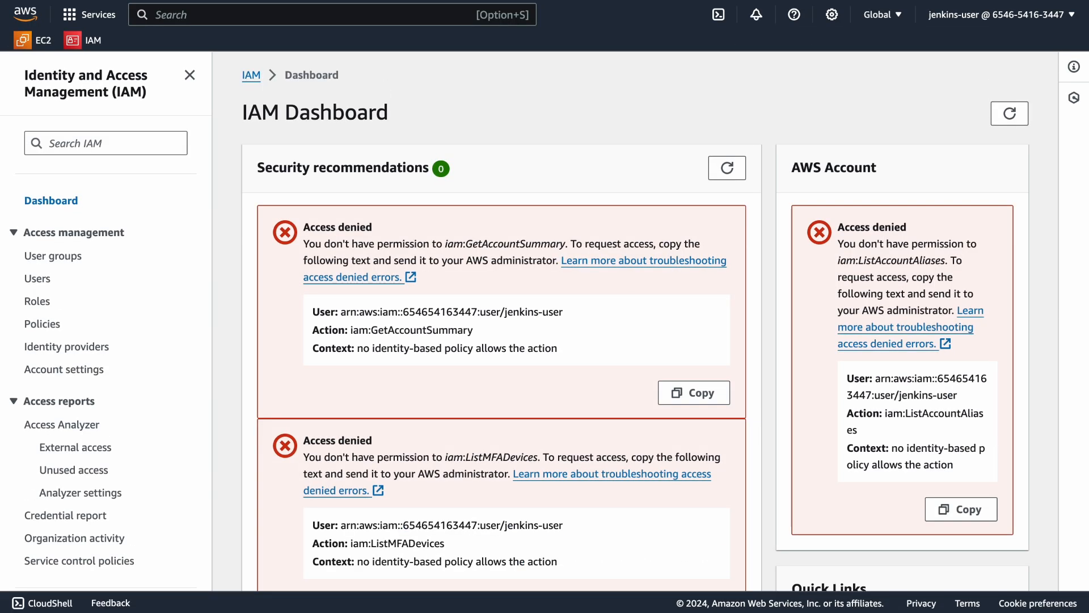
Step: Return to the administrator's session showing jenkins-user's Permissions with no policies
key(ctrl+Left)
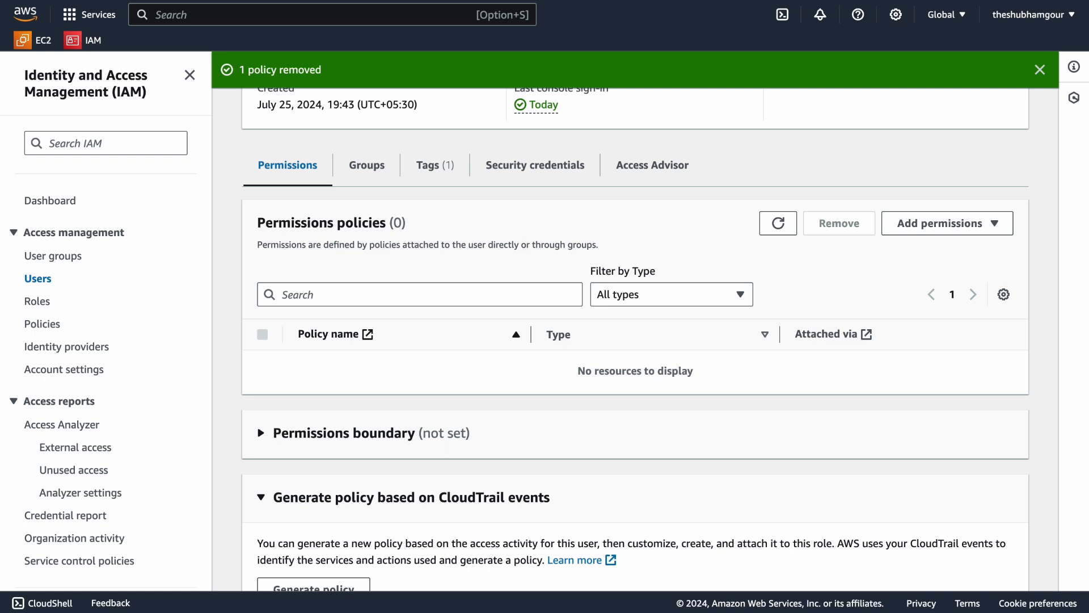
Step: Start a new user group named developers containing jenkins-user and terraform-user
click(50, 262)
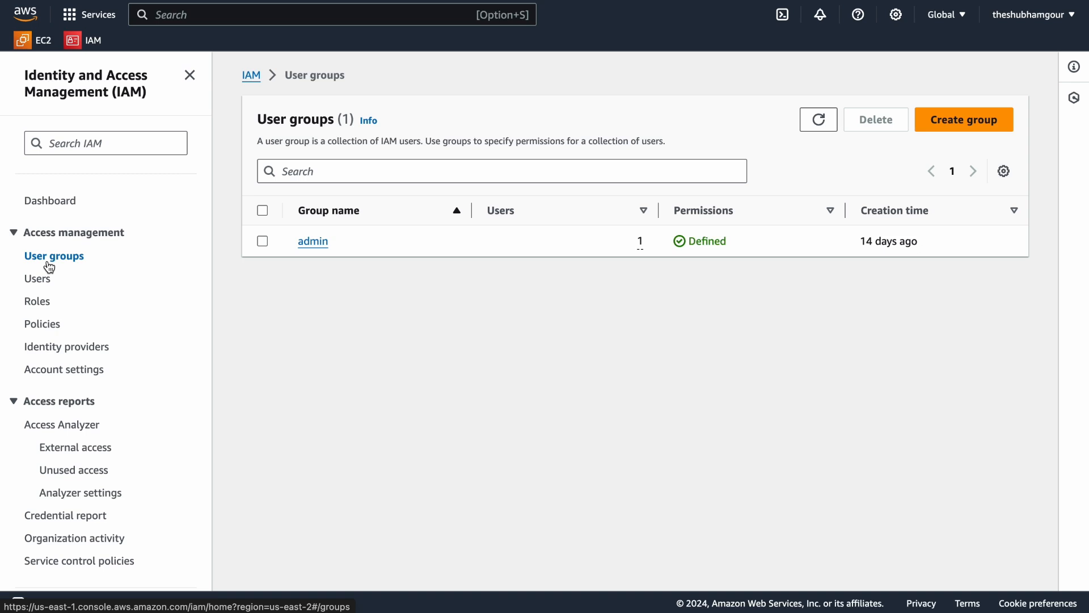
click(990, 125)
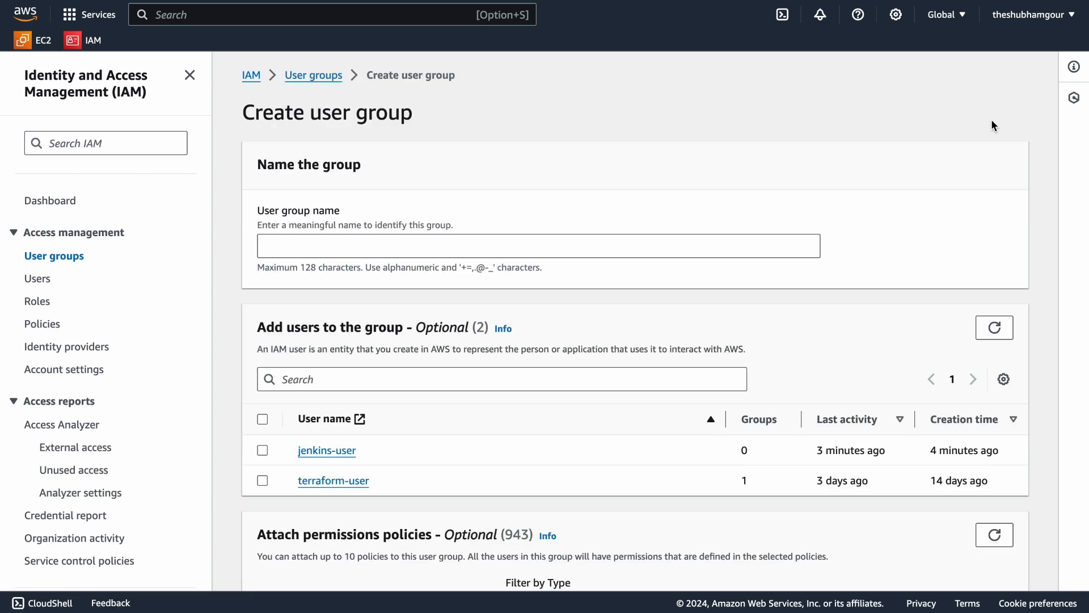
click(380, 244)
text(developer)
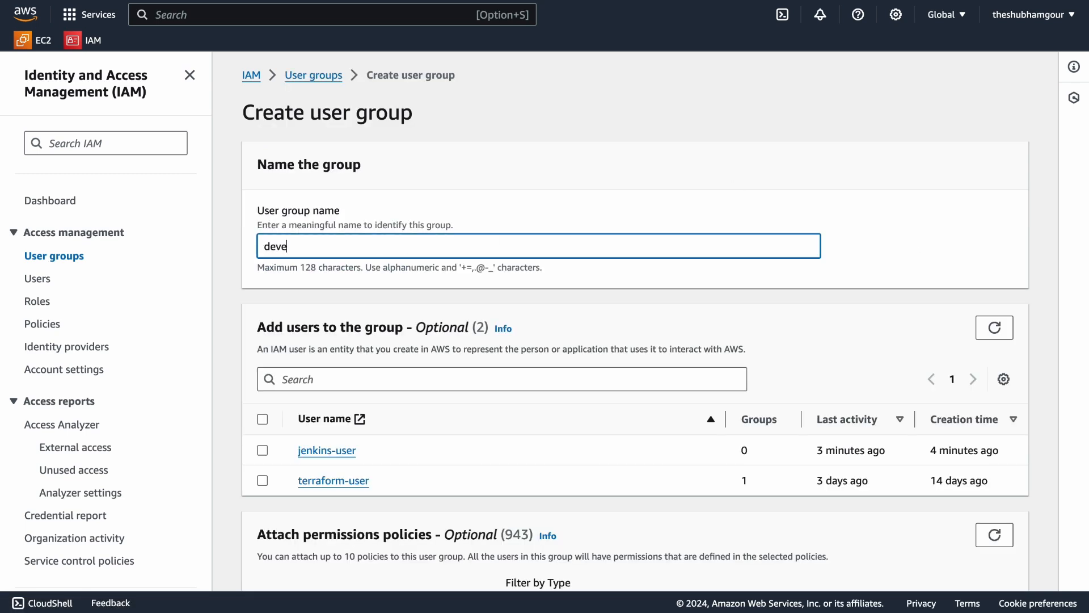
key(BackSpace)
key(BackSpace)
key(BackSpace)
key(BackSpace)
key(BackSpace)
text(opers)
scroll(635, 318, down, 2)
scroll(346, 295, down, 2)
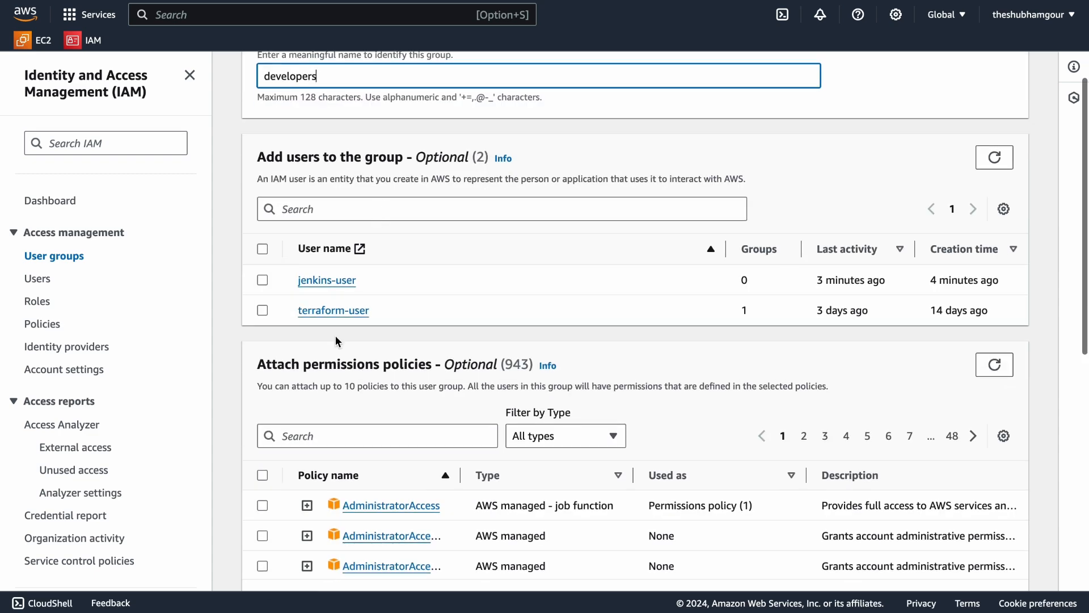
click(263, 249)
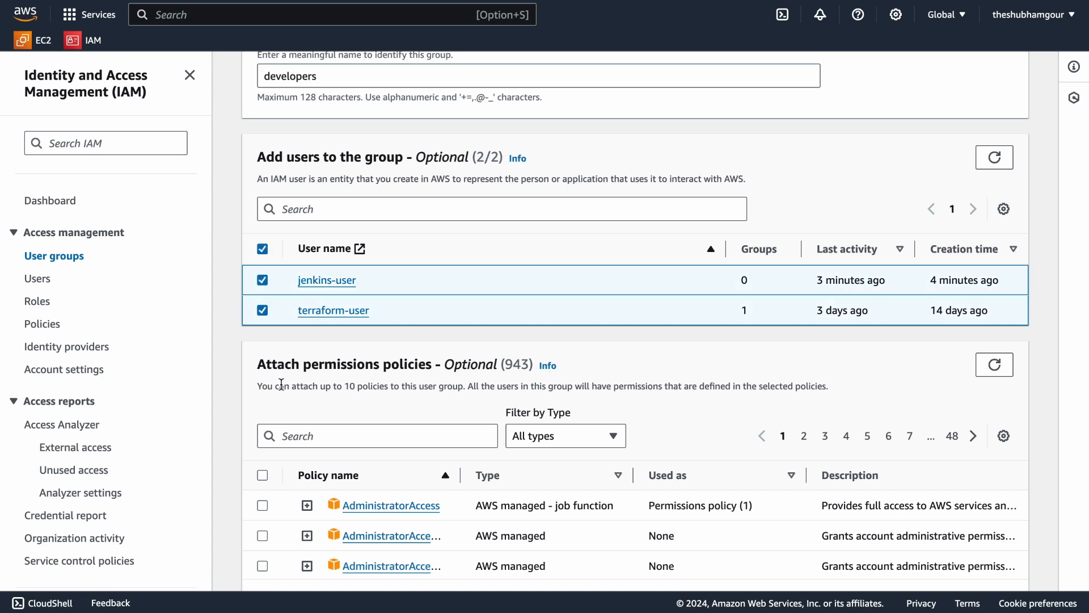
Step: Select the AmazonEC2FullAccess and IAMFullAccess policies for the group
scroll(284, 340, down, 3)
scroll(374, 343, up, 2)
scroll(374, 344, up, 1)
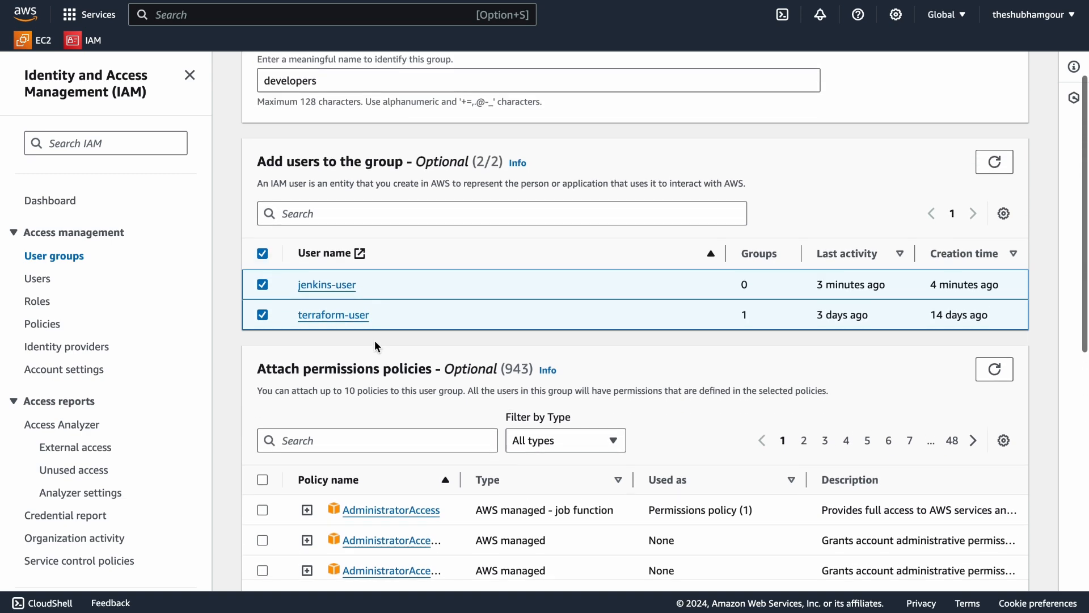
scroll(374, 343, down, 3)
click(338, 292)
text(ec)
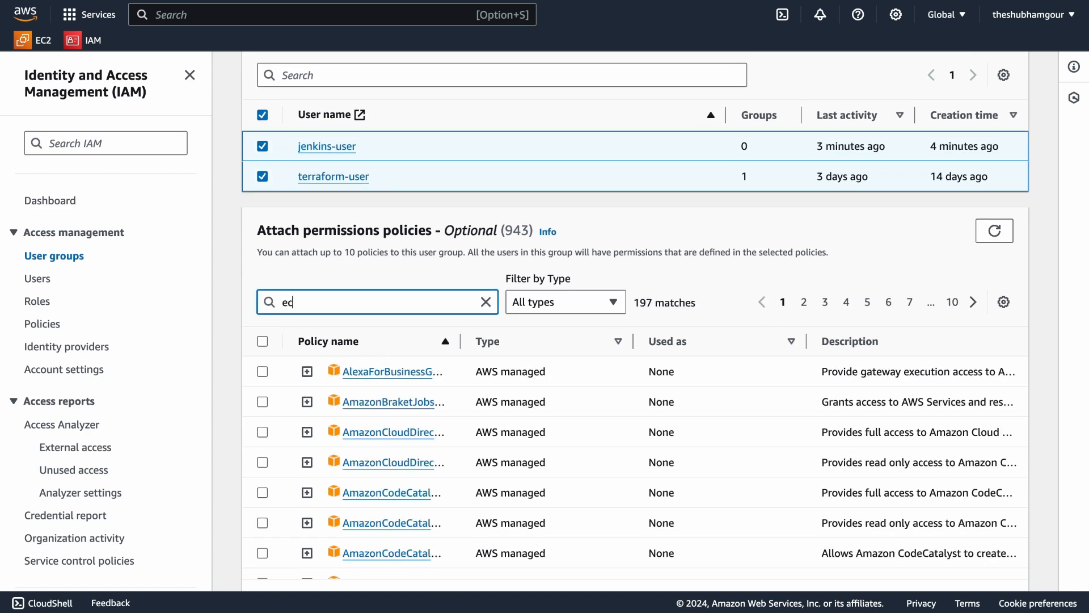
text(2ful)
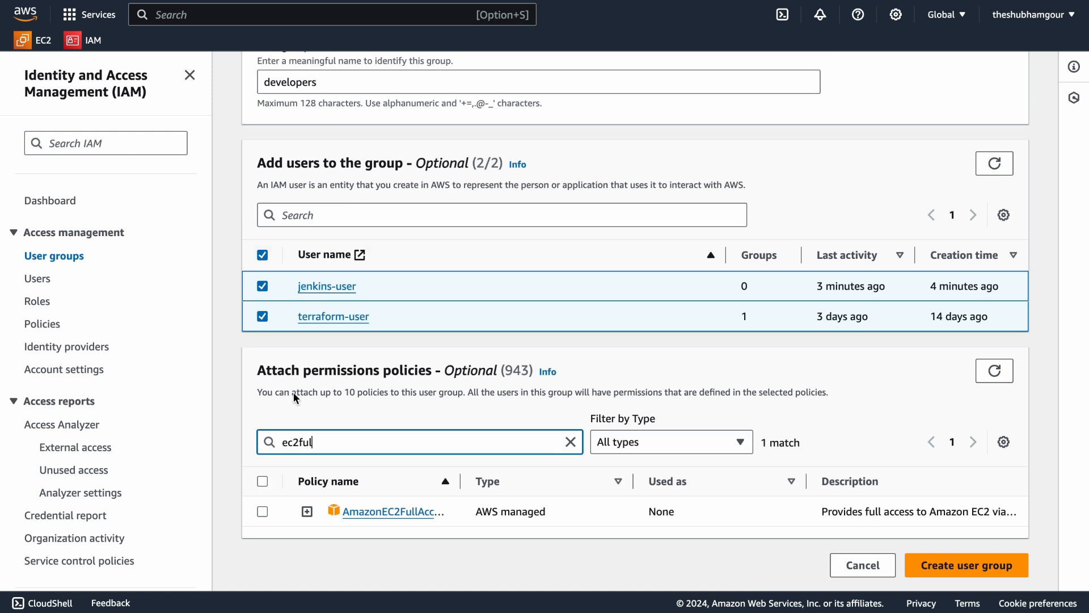
click(262, 511)
click(340, 441)
key(super+a)
key(BackSpace)
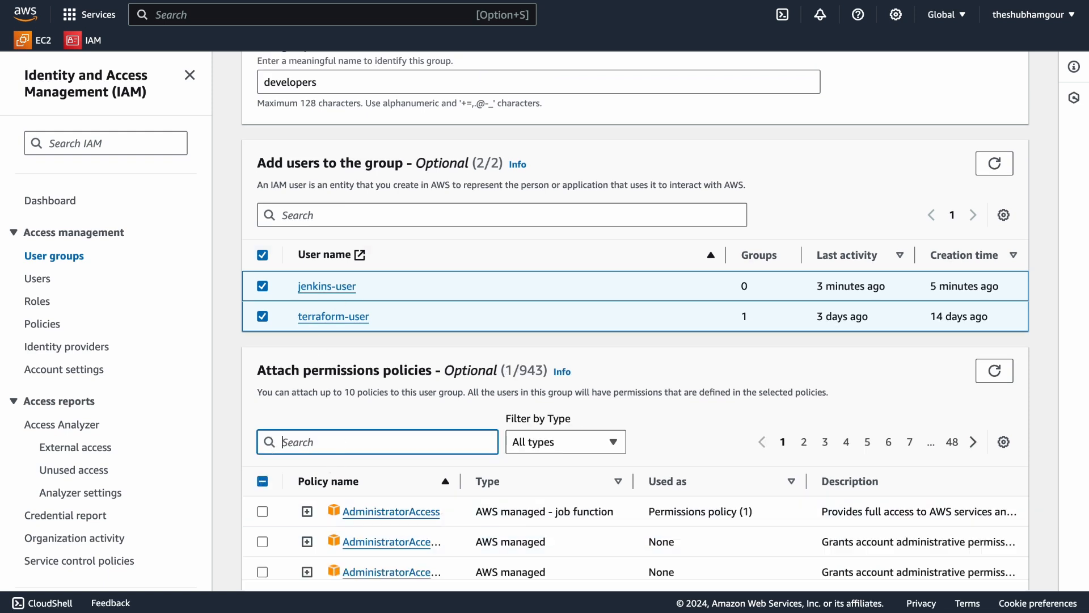
text(iamfull)
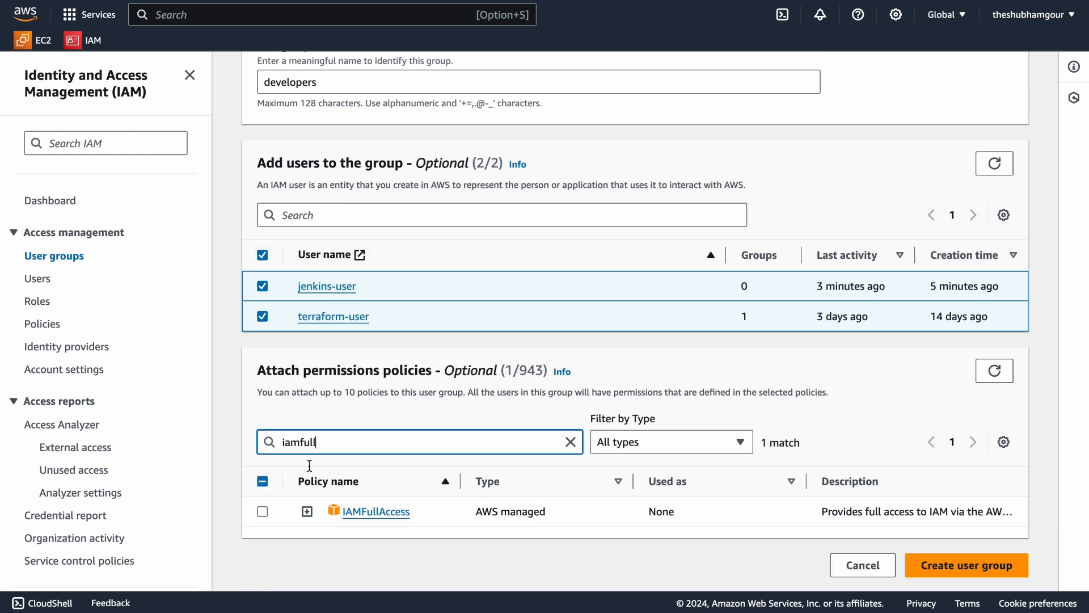
click(263, 511)
Step: Add AmazonRDSFullAccess and create the developers group
click(314, 445)
key(super+a)
key(BackSpace)
text(eds)
key(BackSpace)
key(BackSpace)
key(BackSpace)
text(rdsful)
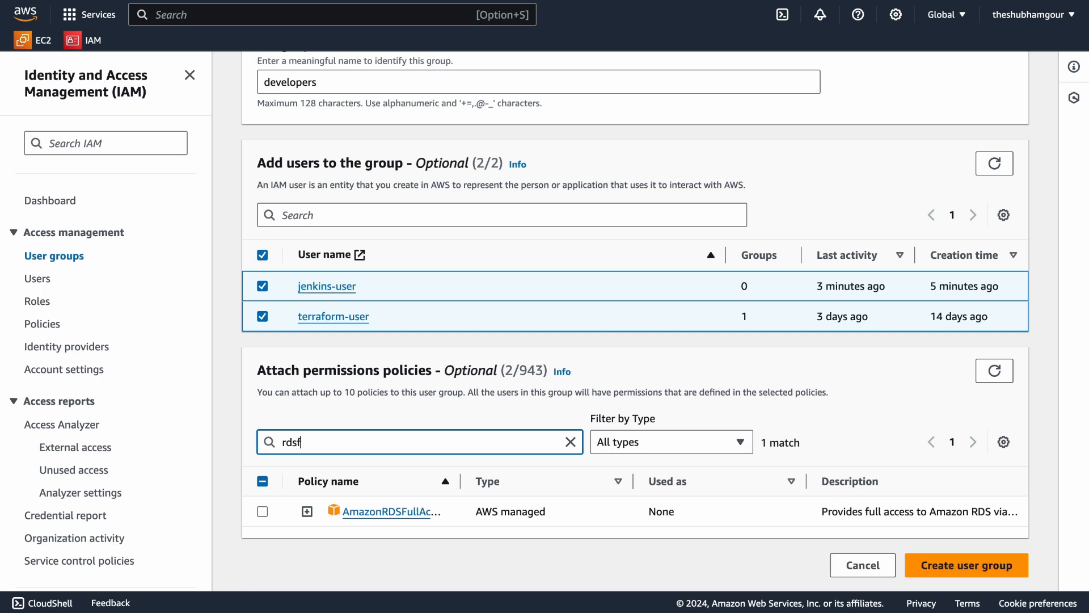
click(262, 511)
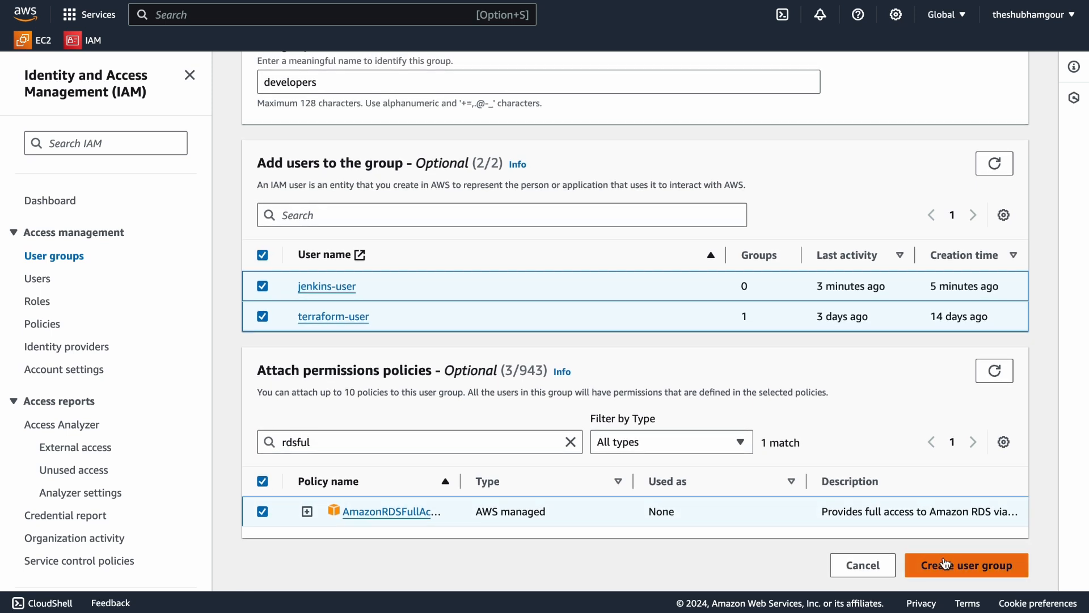
click(944, 565)
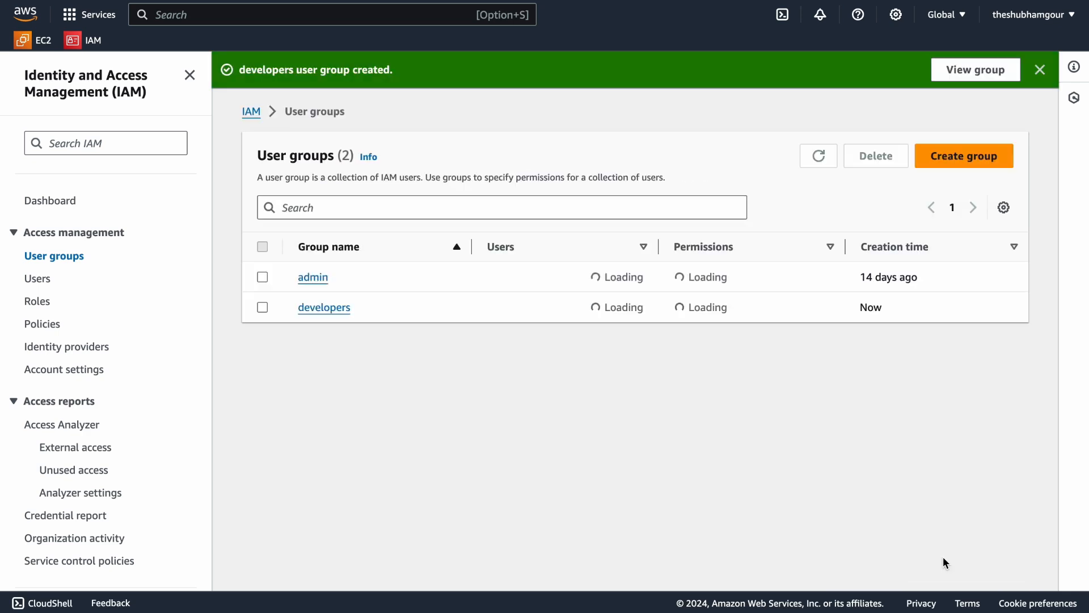
Step: Review the developers group's details and its attached permissions policies
click(324, 309)
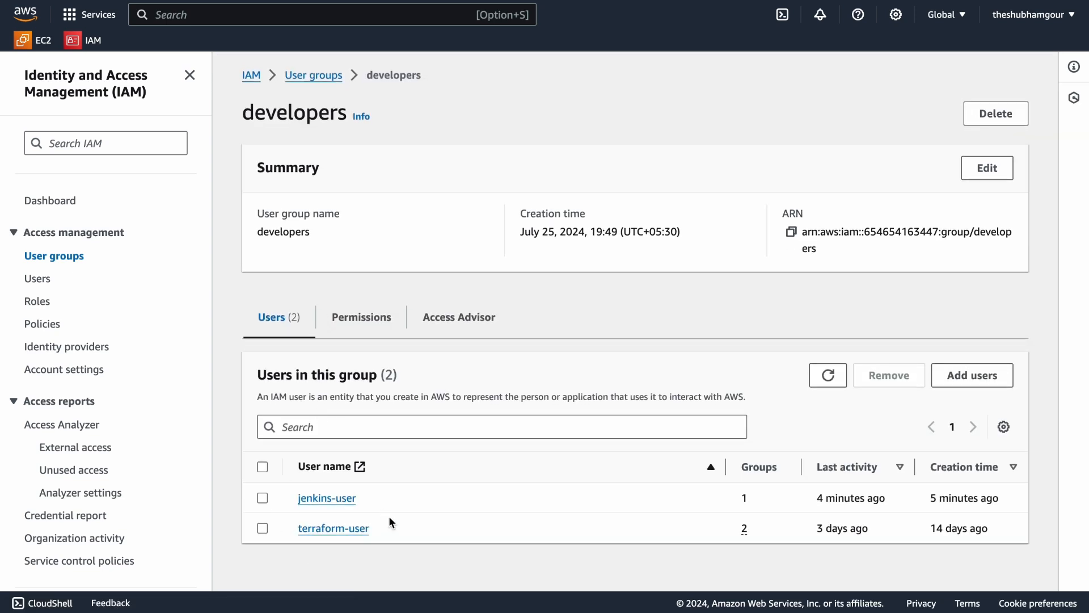
click(374, 321)
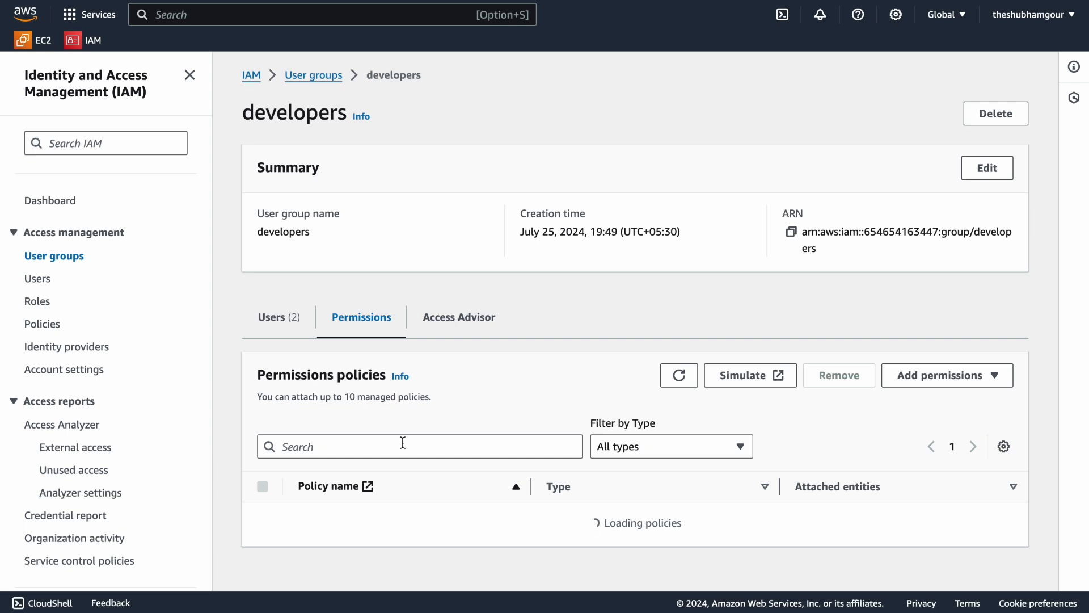
scroll(403, 442, down, 1)
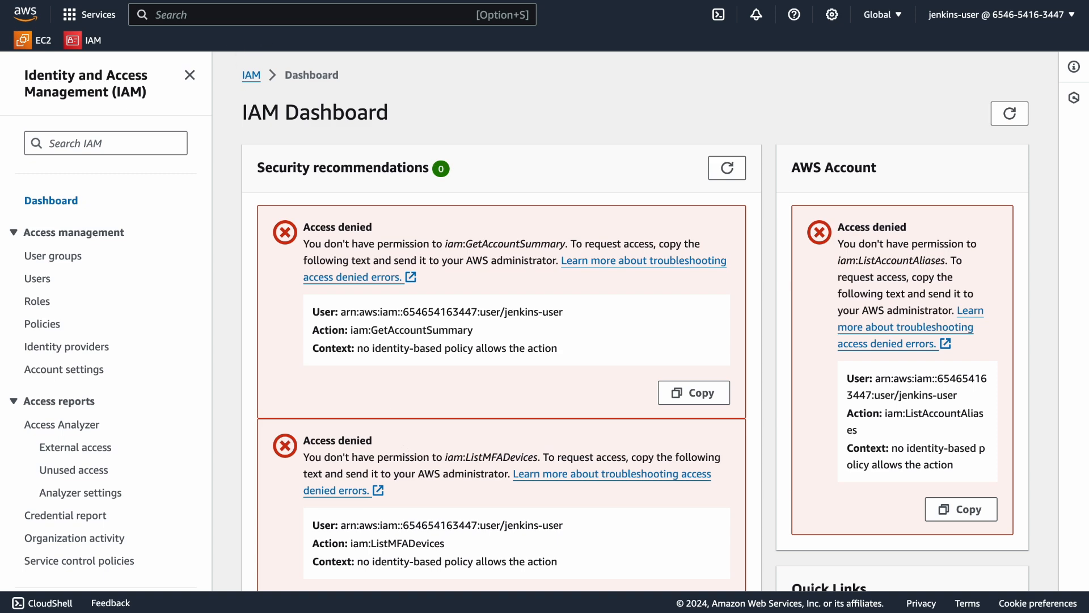
Step: Reload jenkins-user's IAM Dashboard with the group permissions and go to EC2
key(super+r)
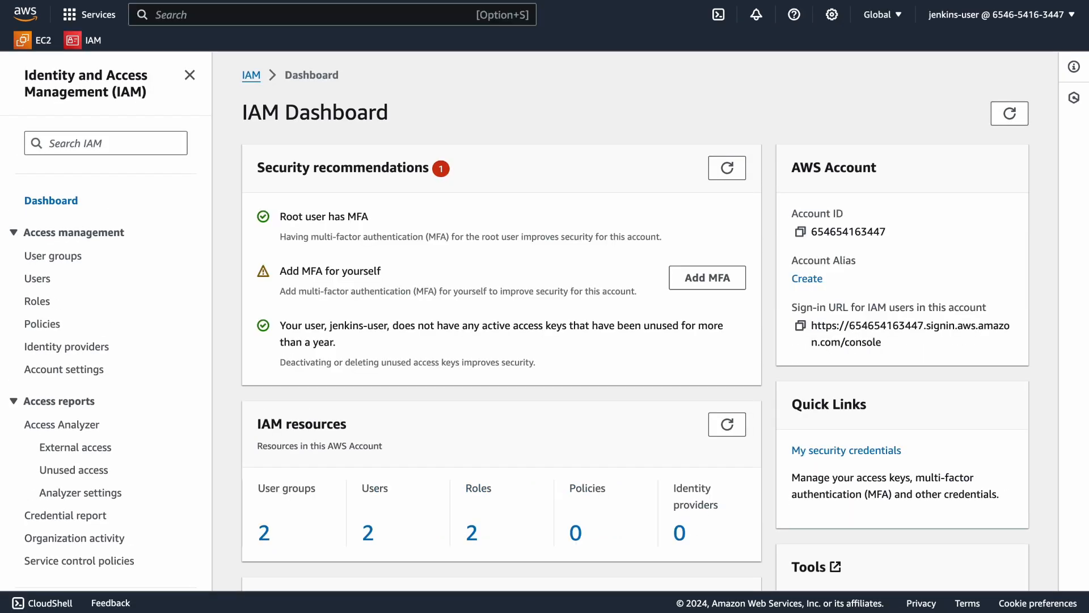
click(45, 41)
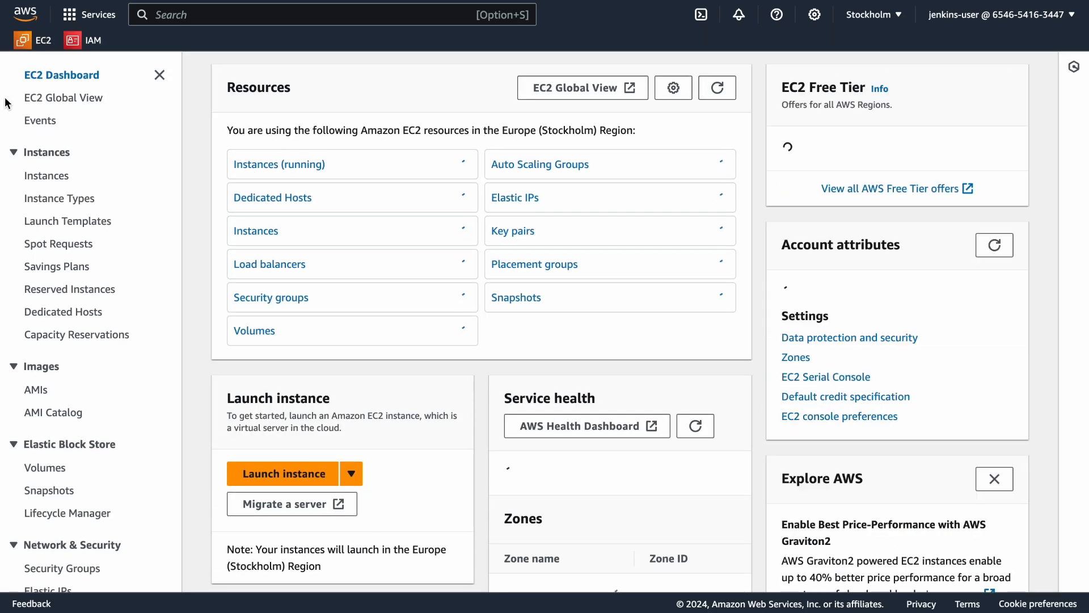
Step: Launch a t3.micro instance named aws-init without a key pair and view it
click(30, 175)
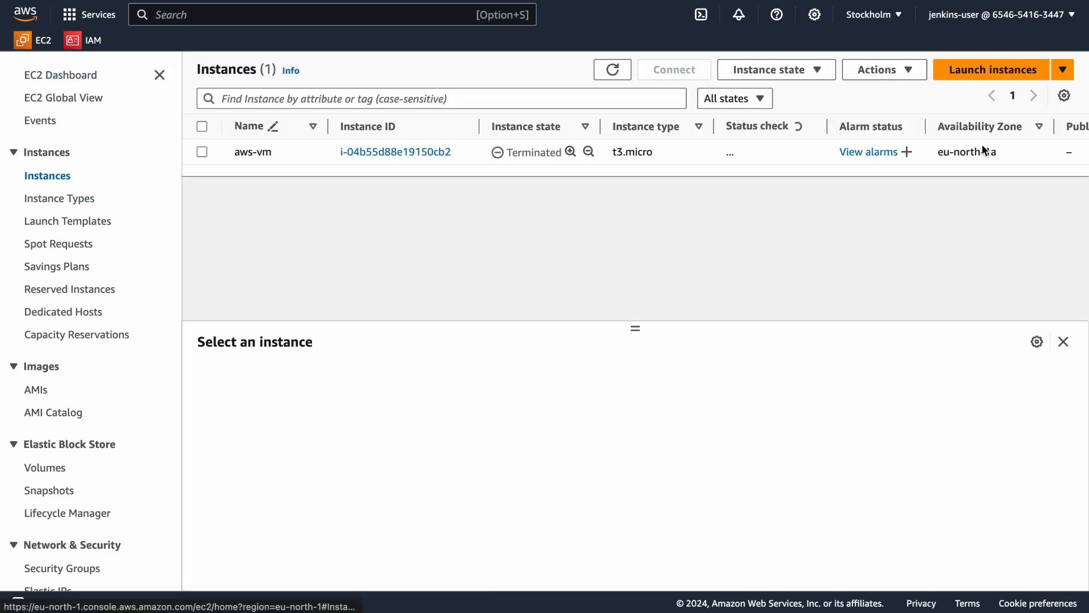
click(979, 79)
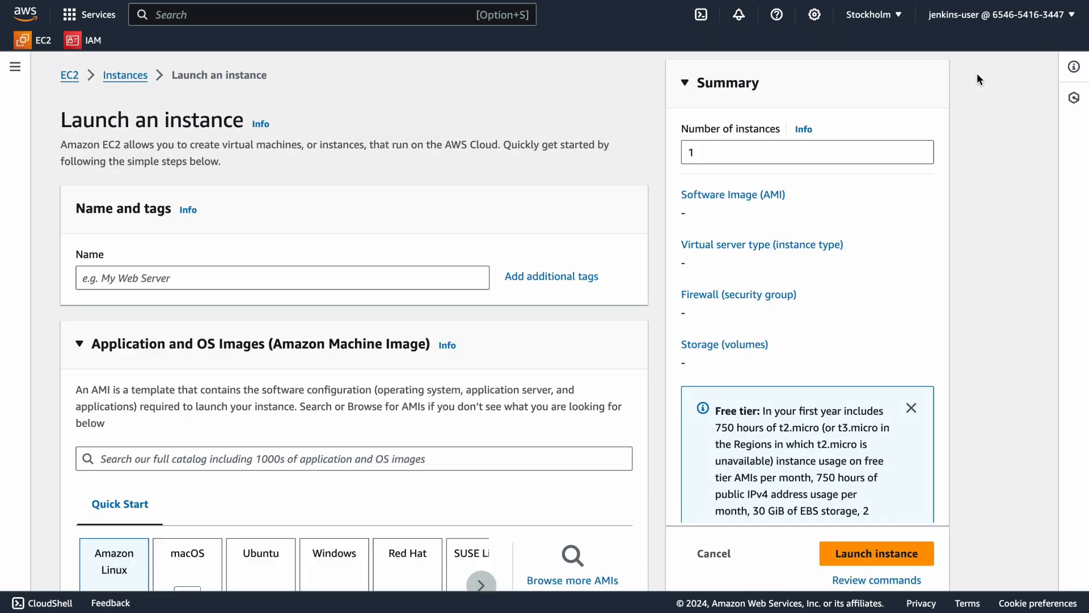
click(194, 276)
text(aws)
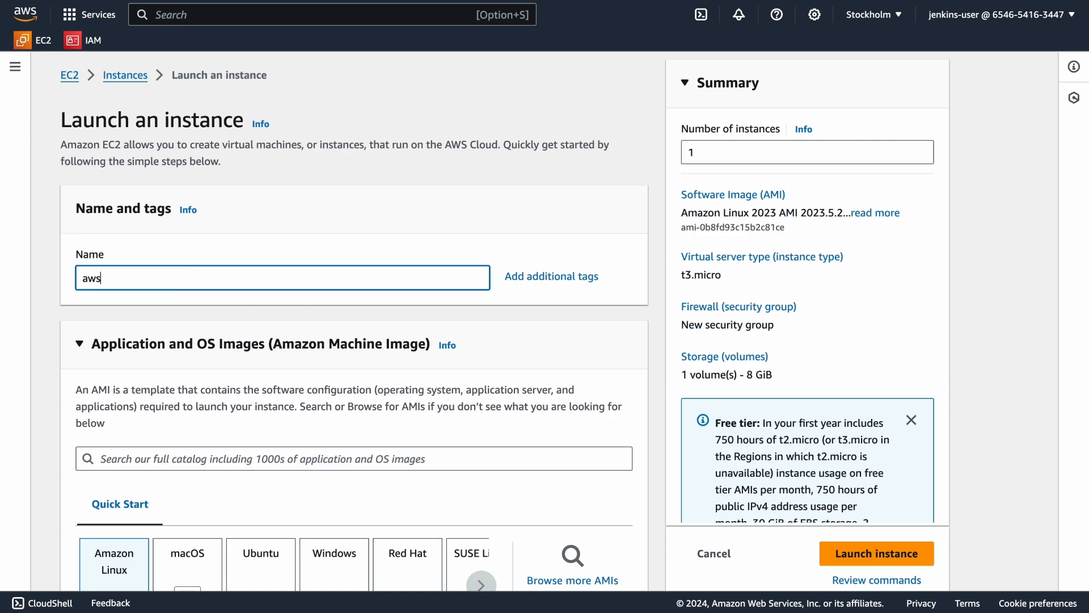
text(-init)
scroll(195, 404, down, 15)
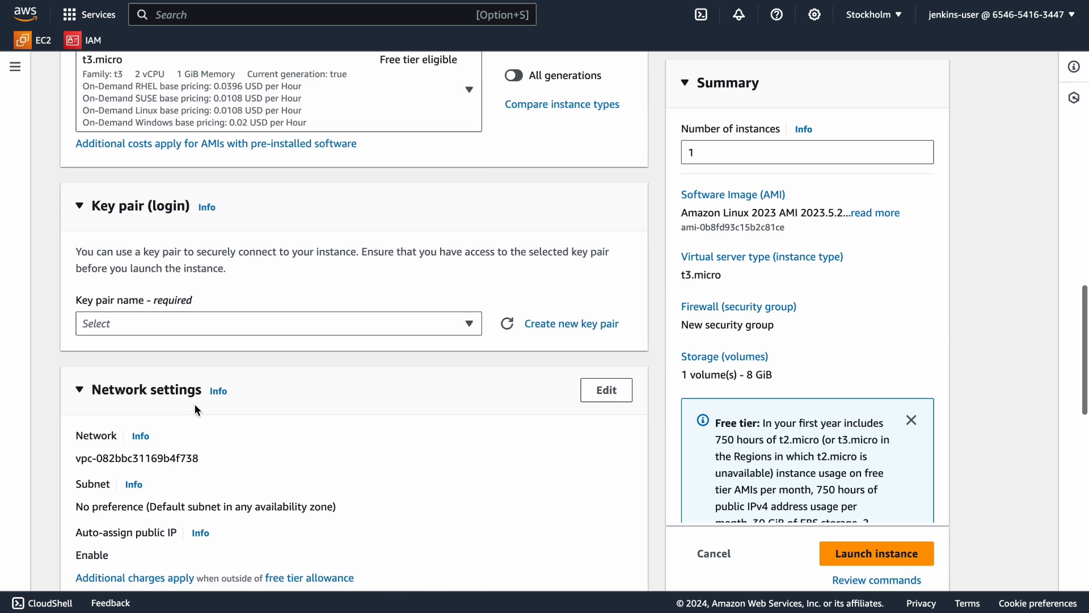
click(226, 199)
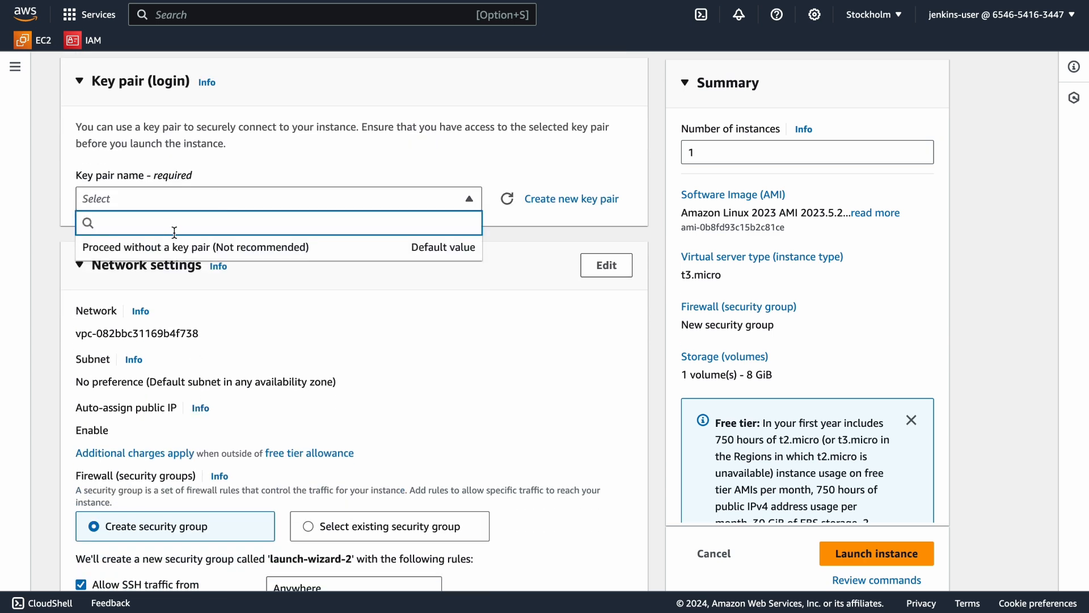
click(192, 247)
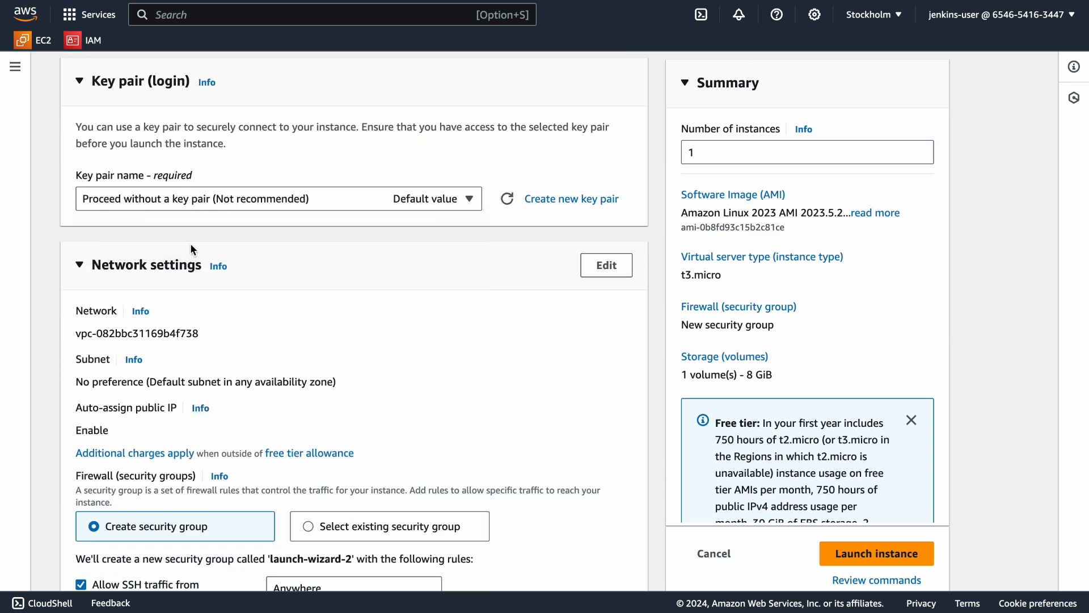
scroll(190, 248, up, 2)
scroll(191, 248, down, 5)
scroll(190, 243, down, 1)
click(840, 553)
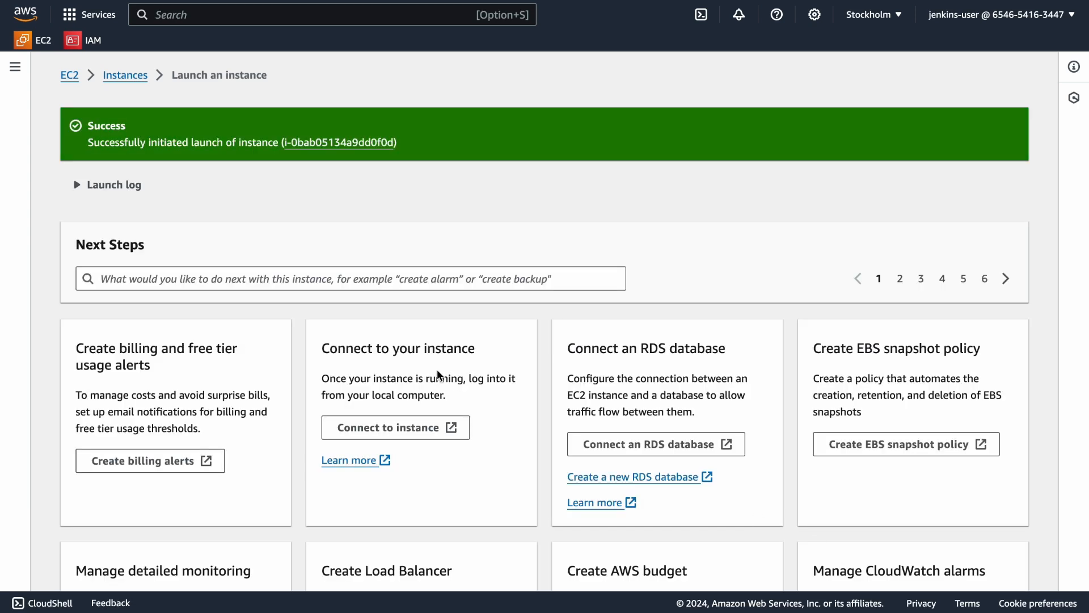
click(321, 143)
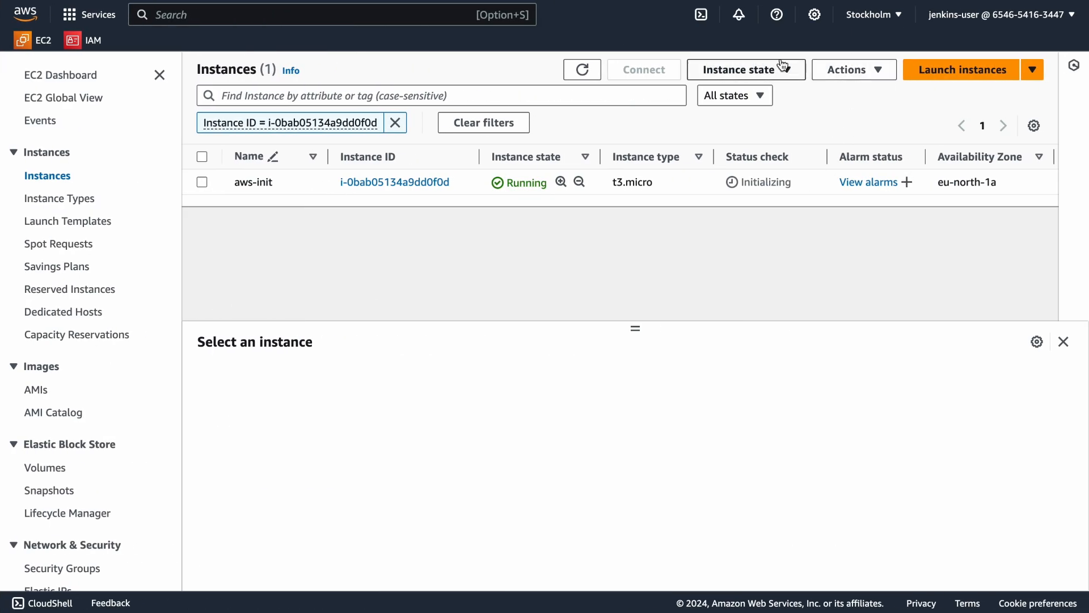
Step: Select aws-init and choose Terminate instance from the Instance state menu
click(764, 72)
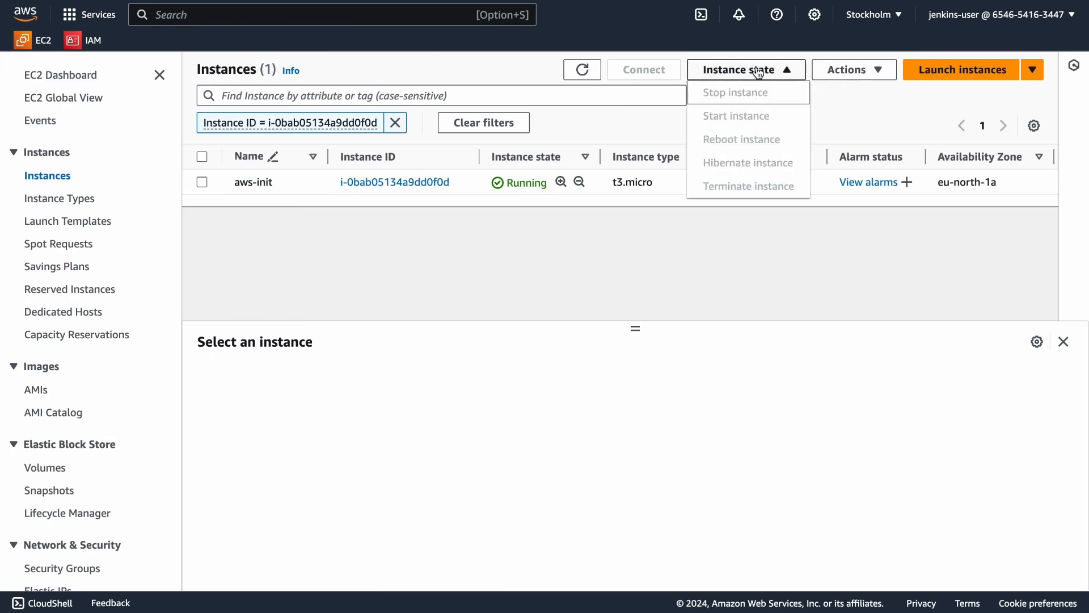
click(202, 183)
click(202, 182)
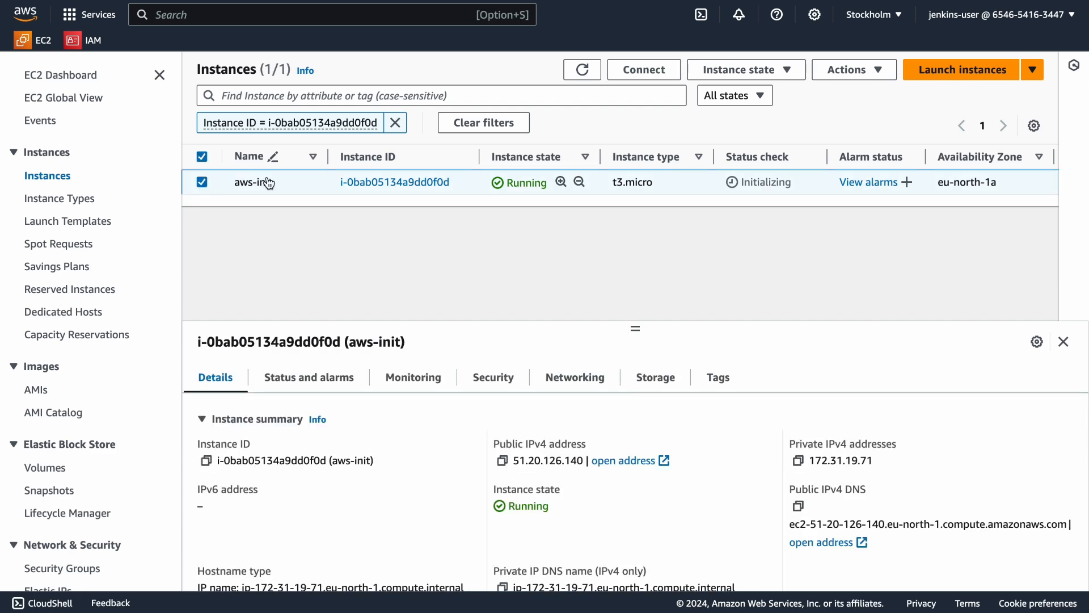
click(741, 73)
click(737, 186)
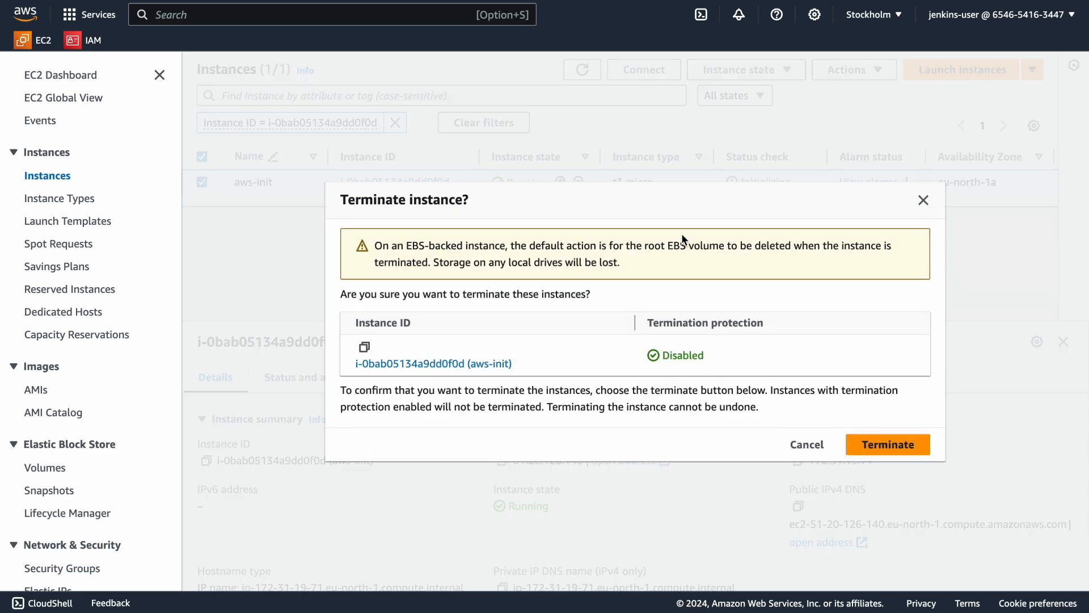
click(864, 444)
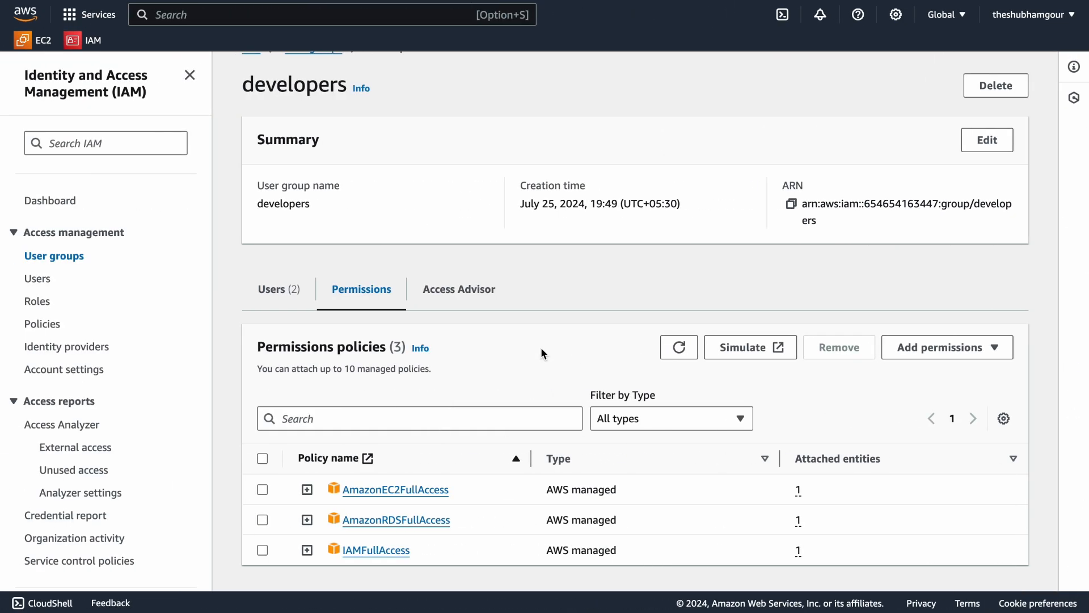
Step: Review jenkins-user's Security credentials: console access without MFA, no MFA devices or access keys
click(35, 288)
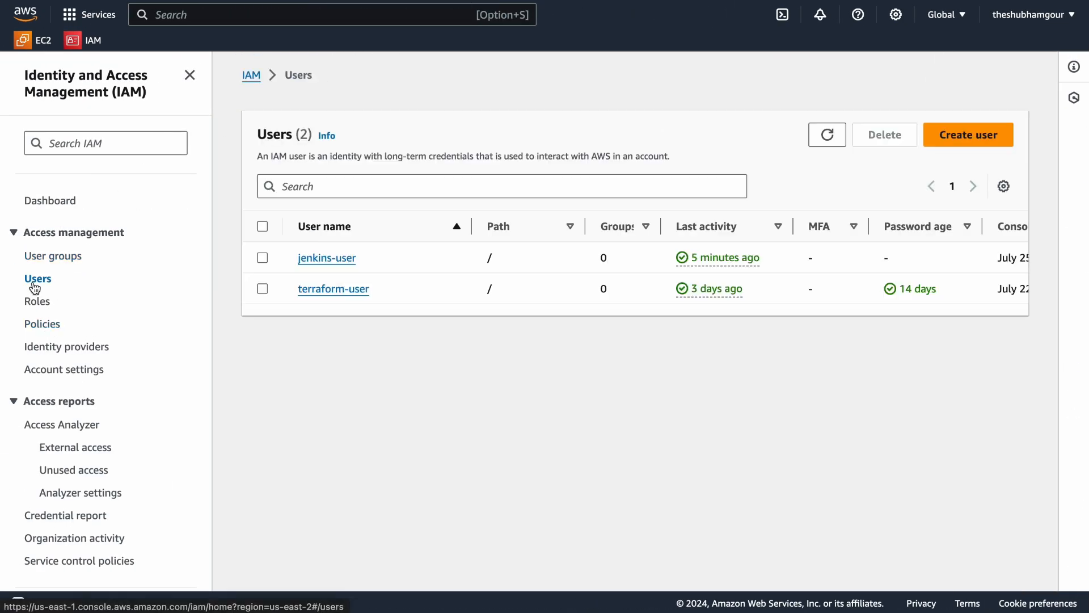
click(325, 260)
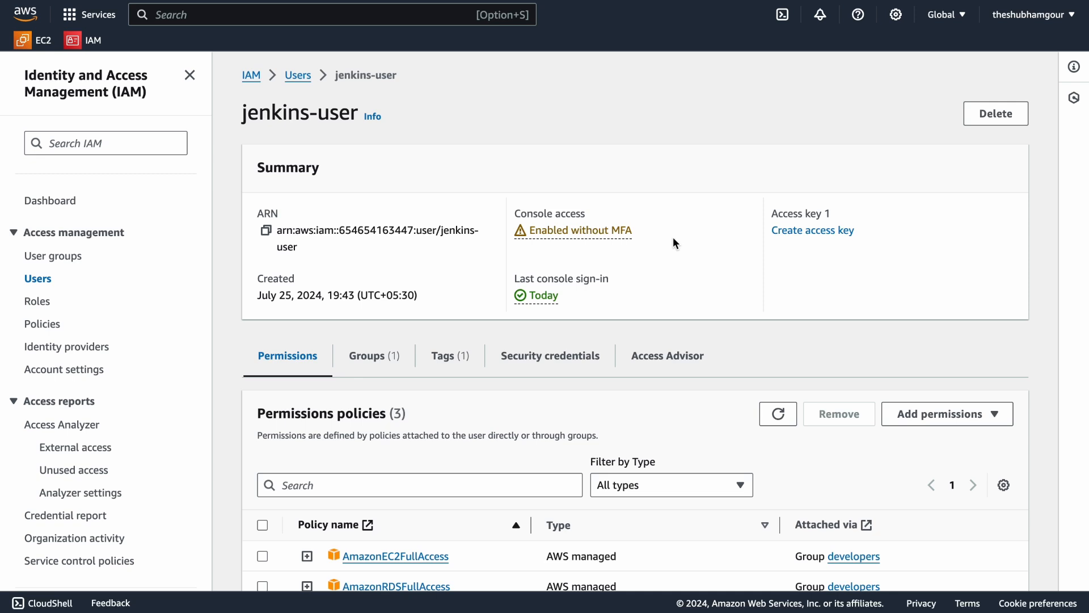
drag(633, 232, 505, 236)
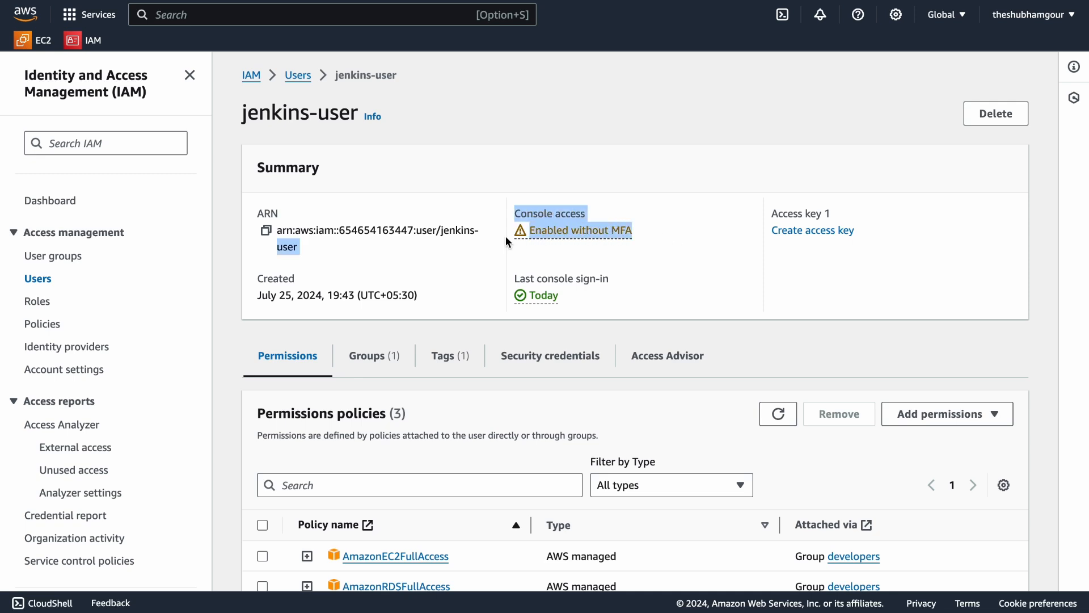
scroll(502, 255, down, 2)
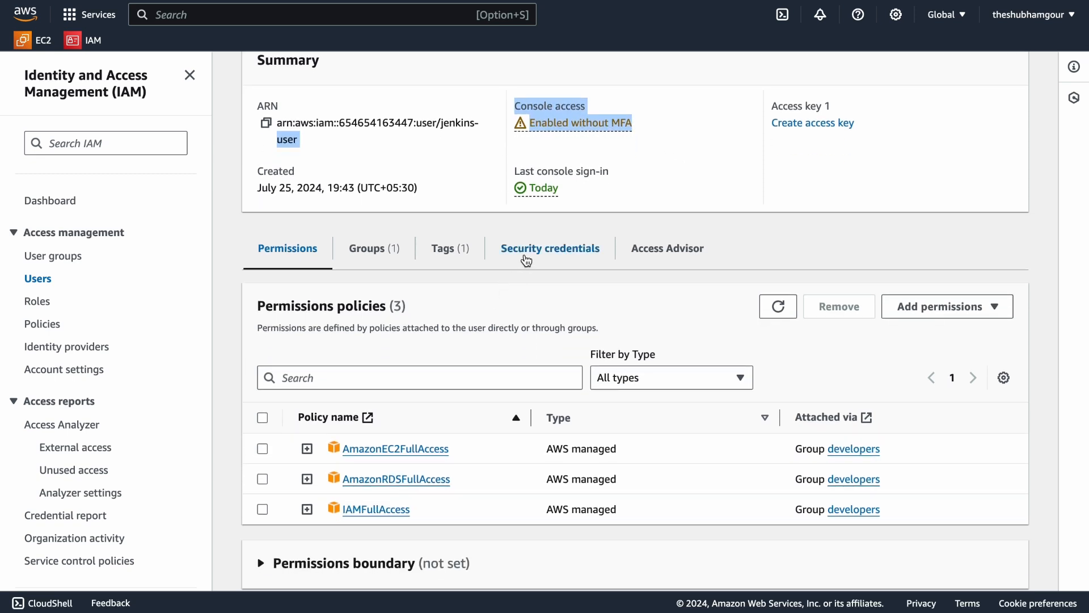
click(525, 256)
scroll(525, 259, down, 3)
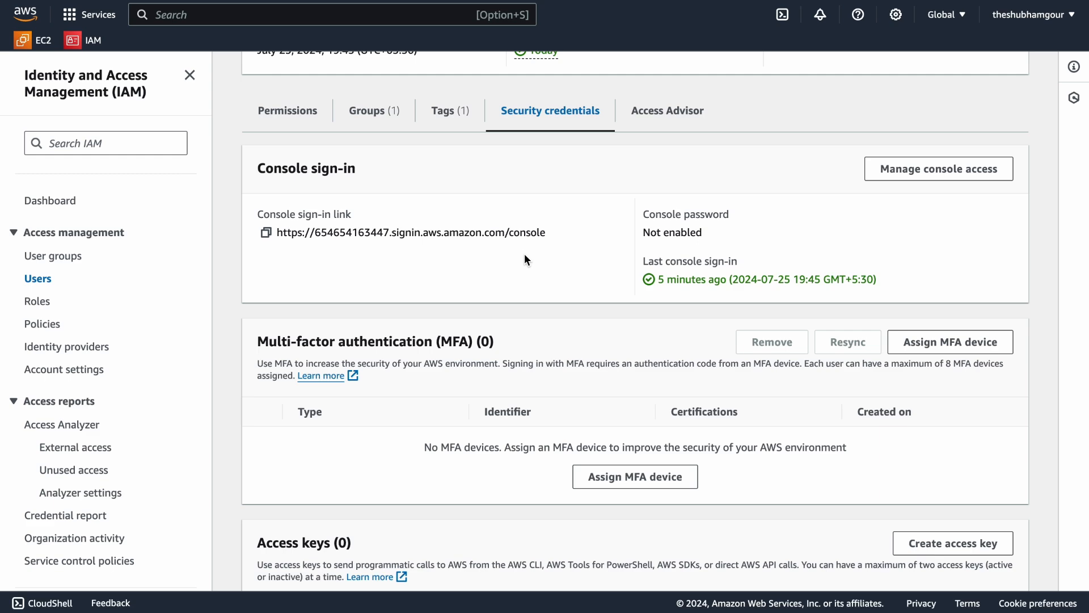
scroll(525, 260, up, 3)
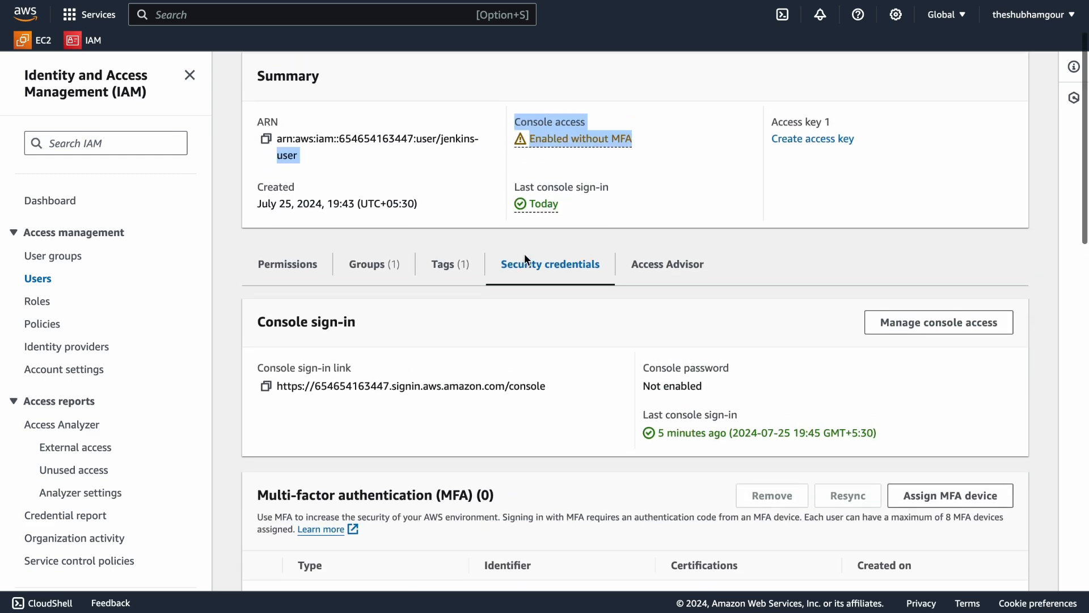
scroll(525, 259, down, 4)
scroll(524, 260, down, 1)
scroll(613, 366, up, 4)
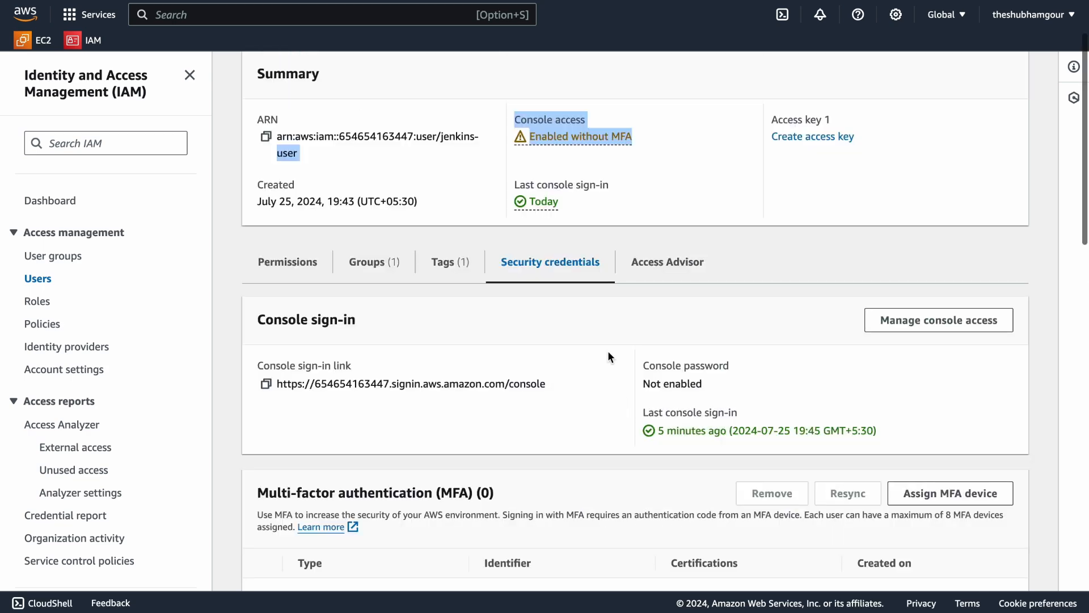
scroll(588, 367, down, 3)
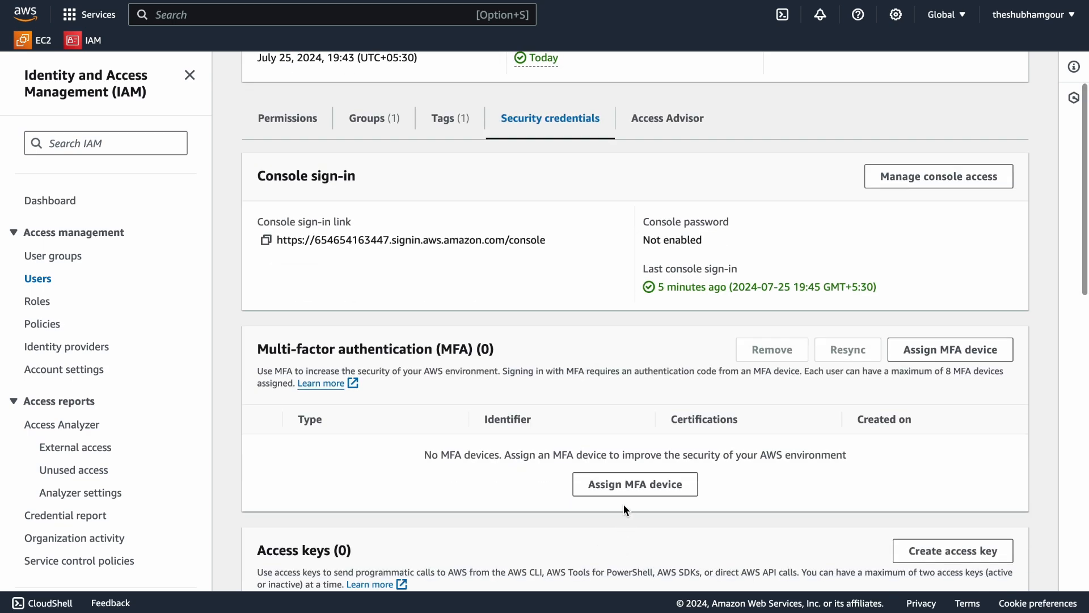
Step: Start assigning an MFA device named google-auth of type Authenticator app to jenkins-user
click(618, 490)
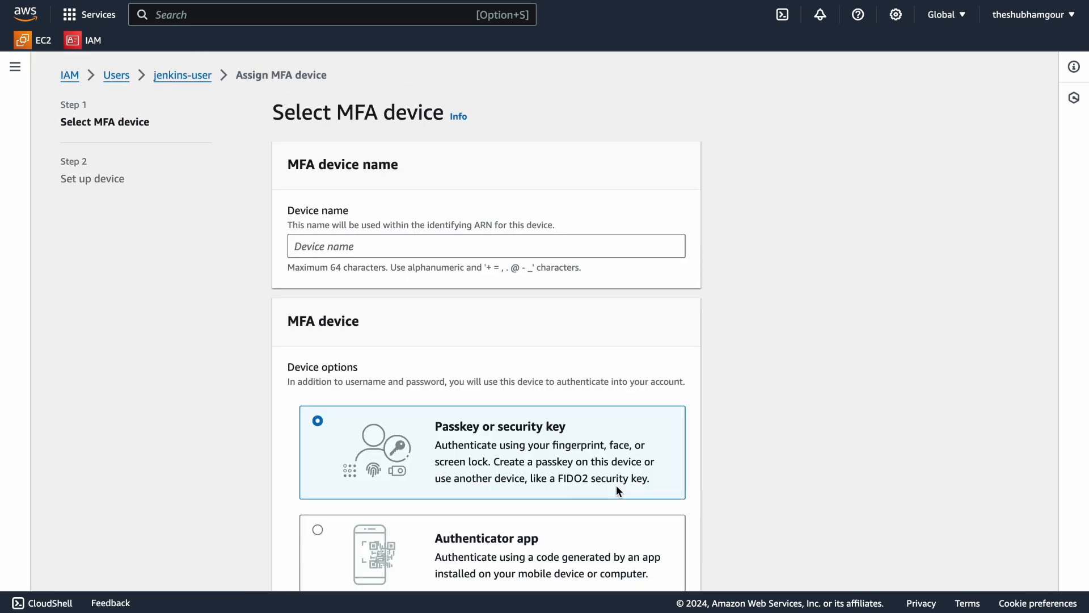
click(378, 235)
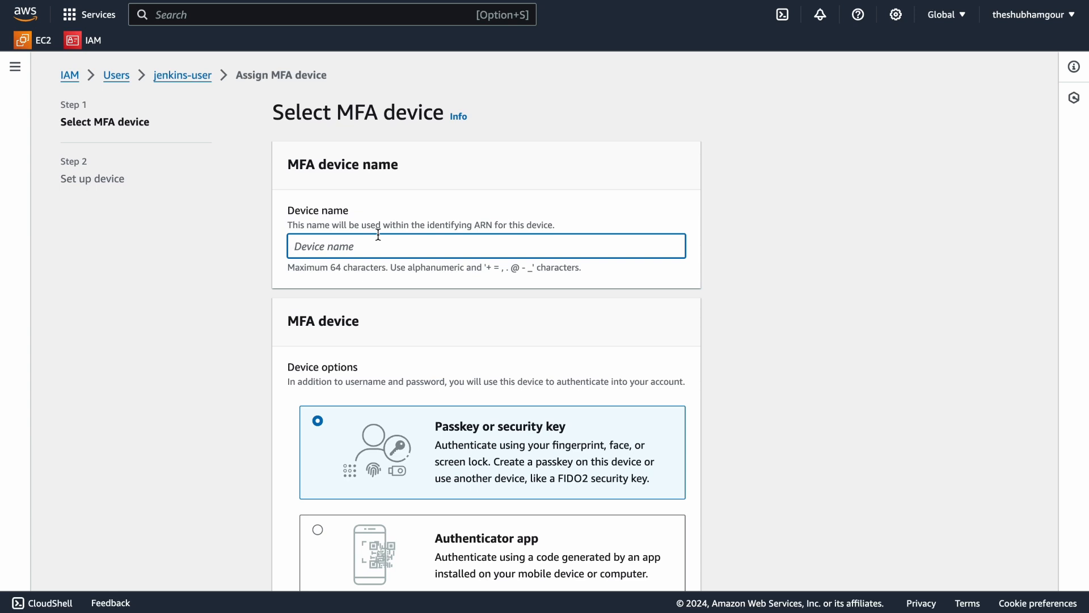
text(google-auth)
scroll(680, 332, down, 3)
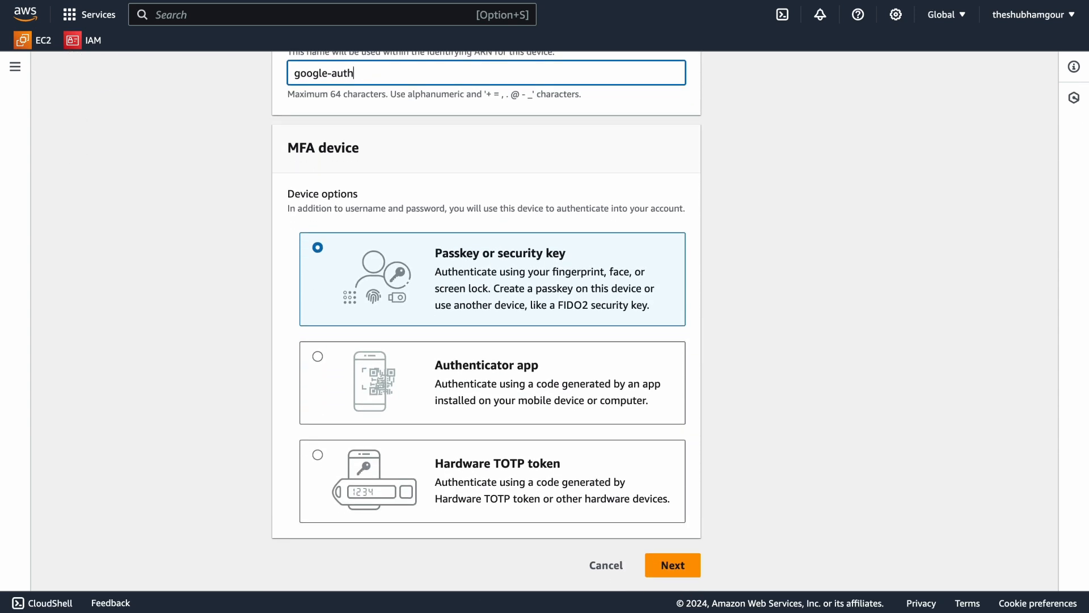
click(319, 357)
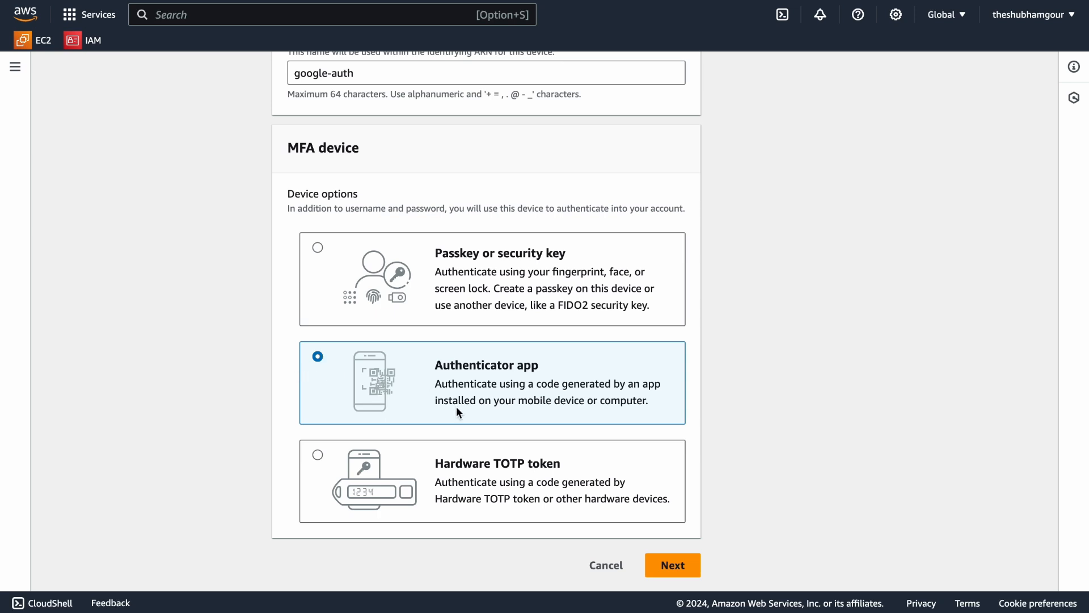
click(658, 565)
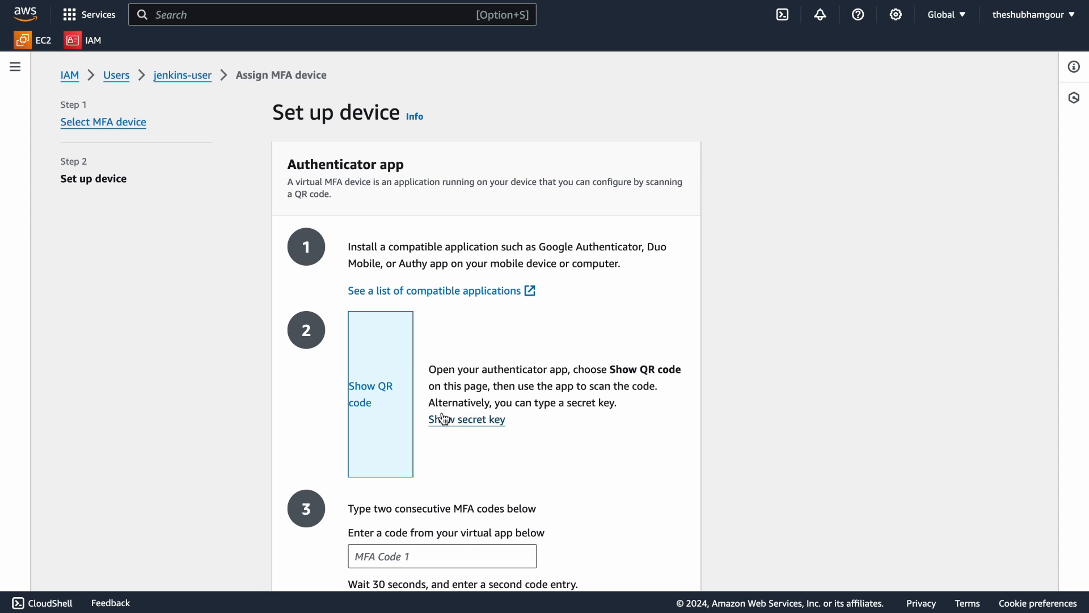
Step: Scan the QR code and confirm google-auth with two consecutive authenticator codes to add it
click(385, 395)
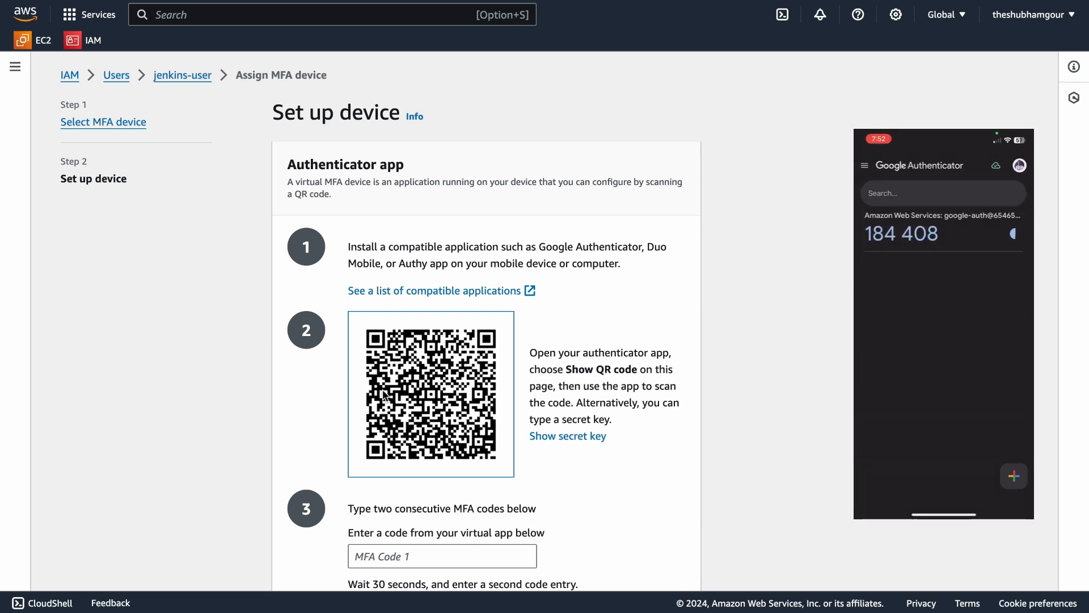
scroll(383, 395, down, 3)
click(384, 465)
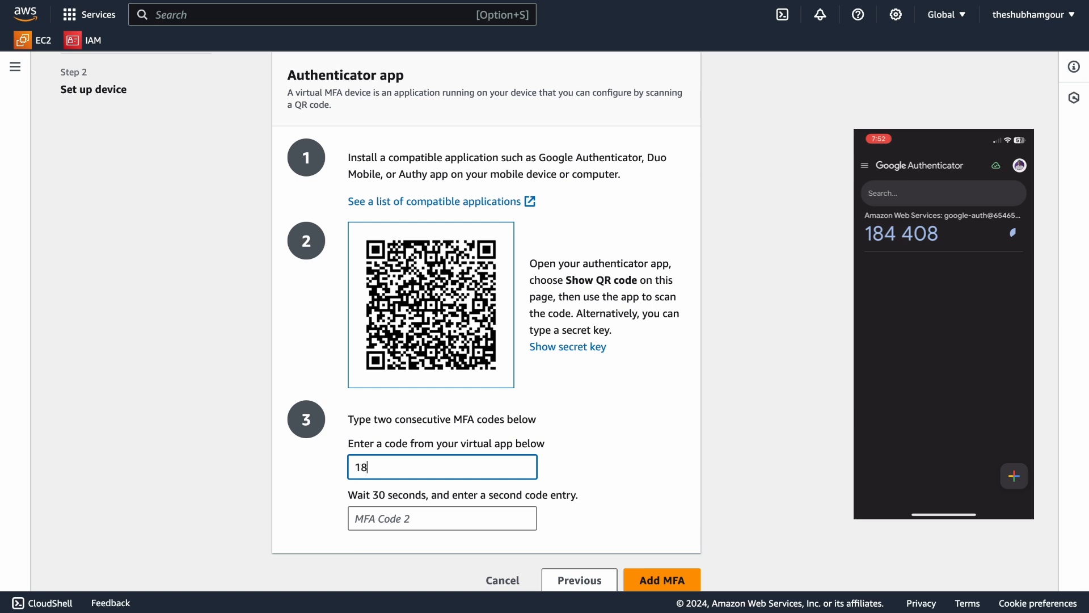
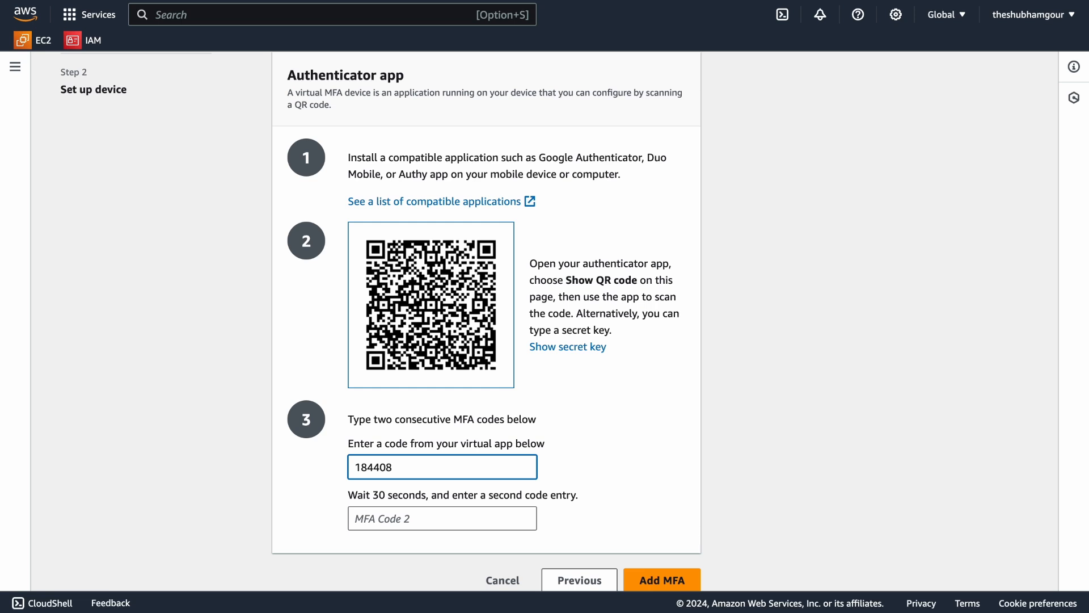
click(384, 523)
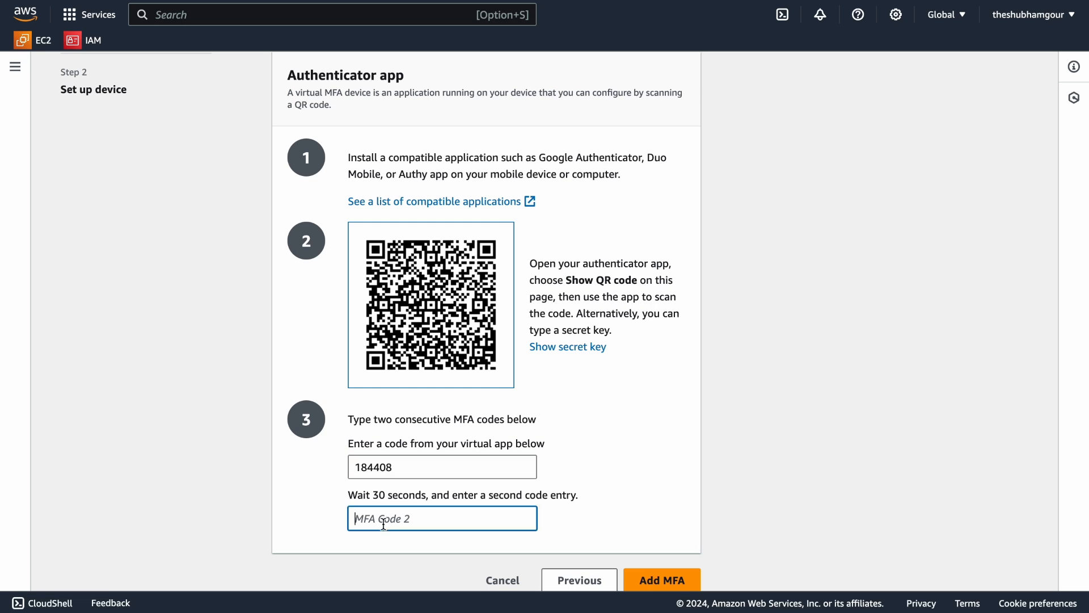
click(642, 578)
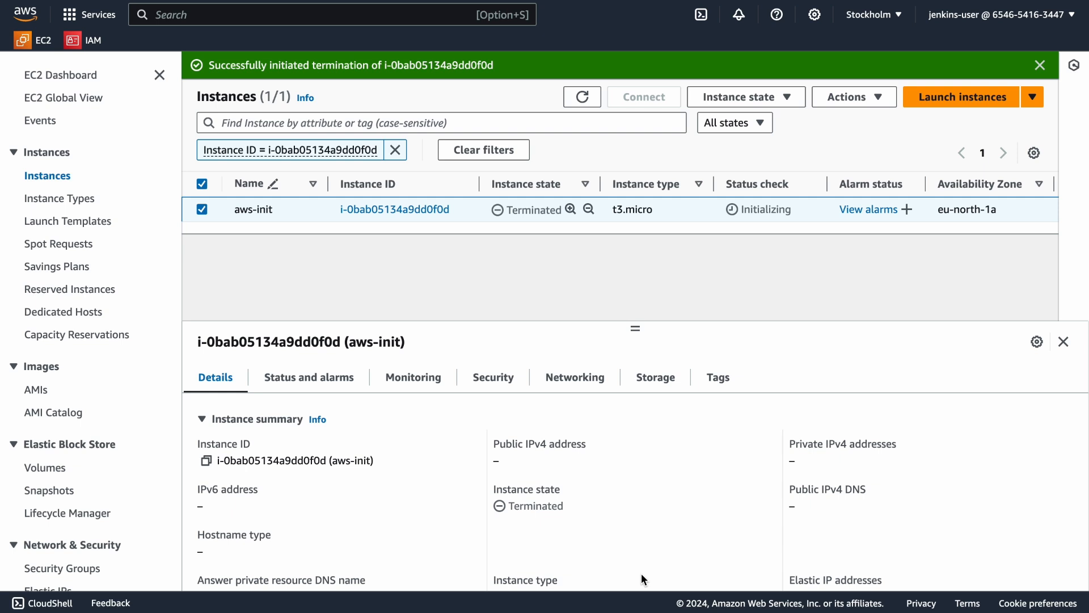
Step: Sign jenkins-user out of the console and return to the sign-in page
click(1001, 14)
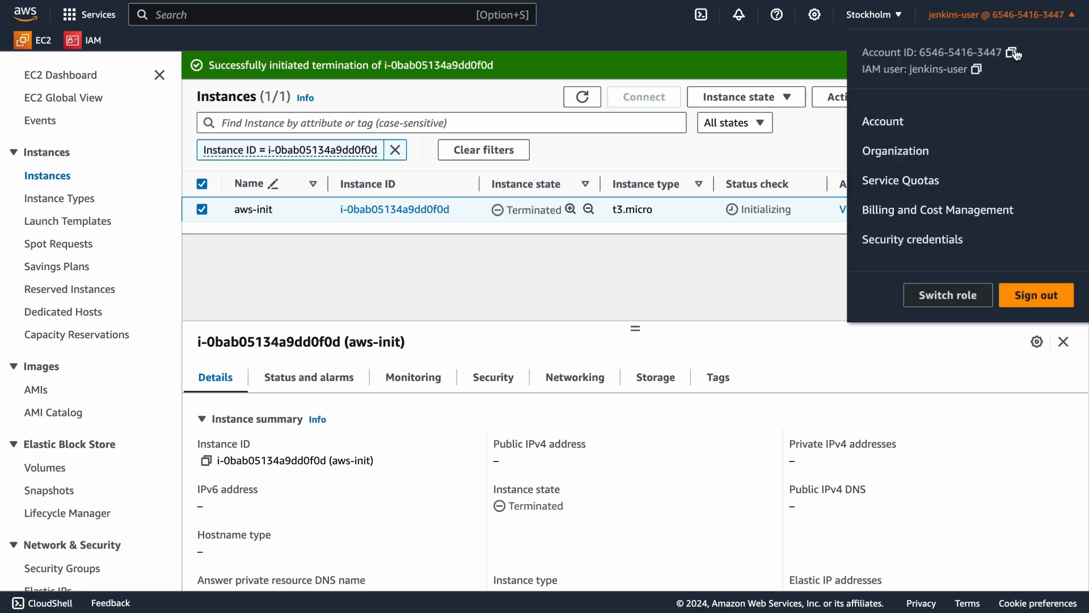
click(1036, 295)
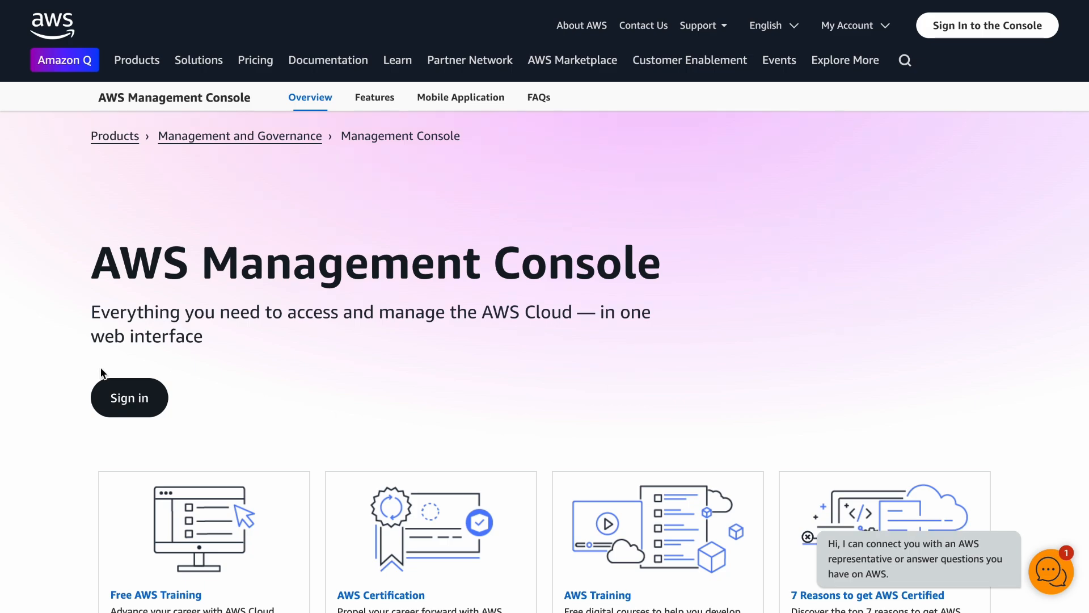
click(118, 388)
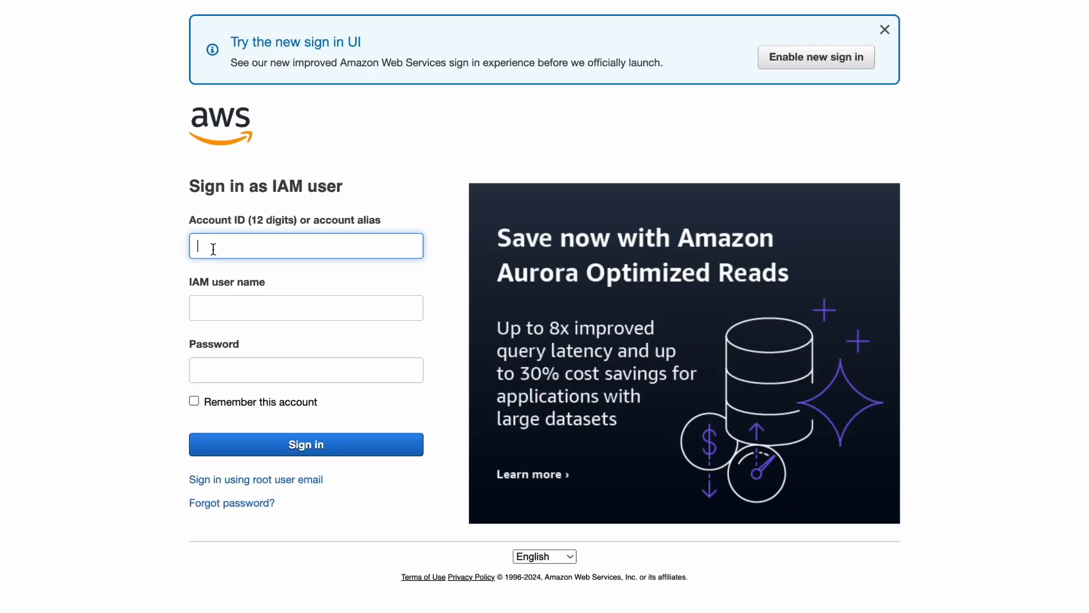
Step: Sign back in as jenkins-user with account ID, password and an authenticator MFA code
key(super+v)
click(213, 300)
text(jenkin)
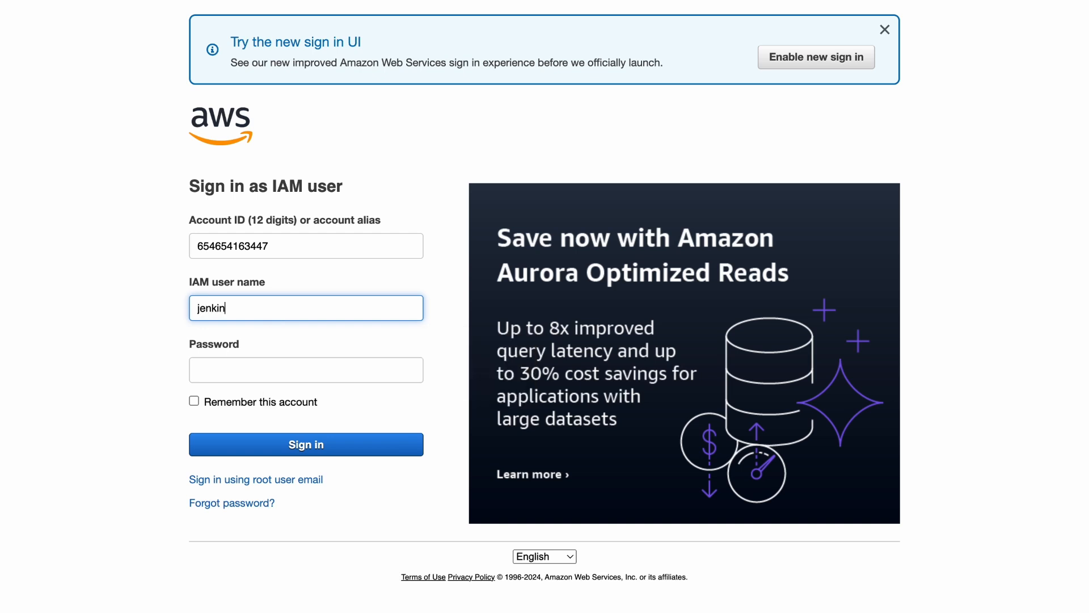
text(s-user)
click(193, 367)
text(*********)
key(Return)
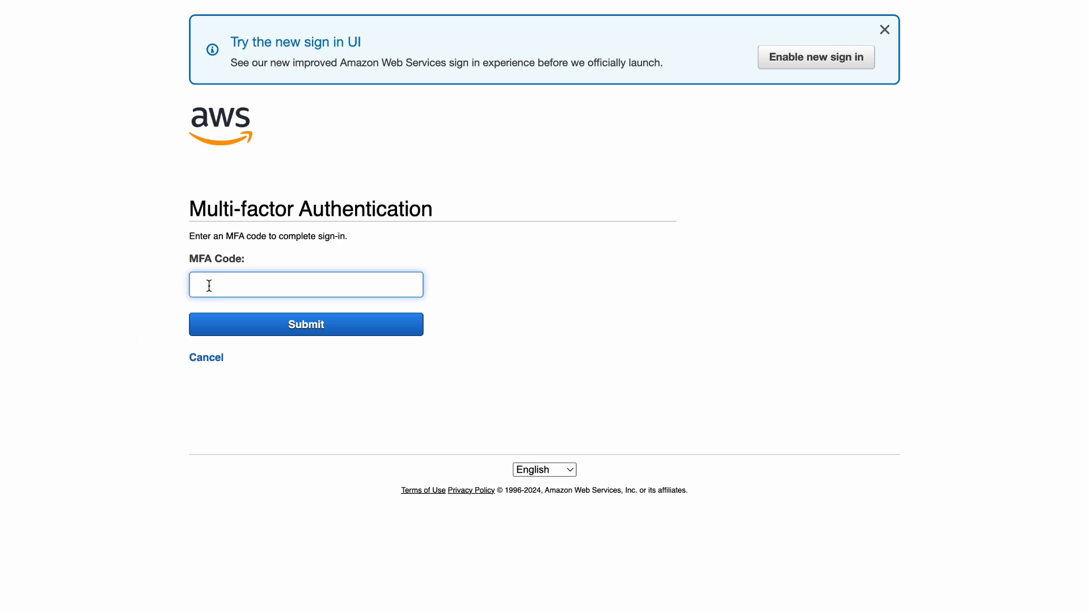
click(249, 333)
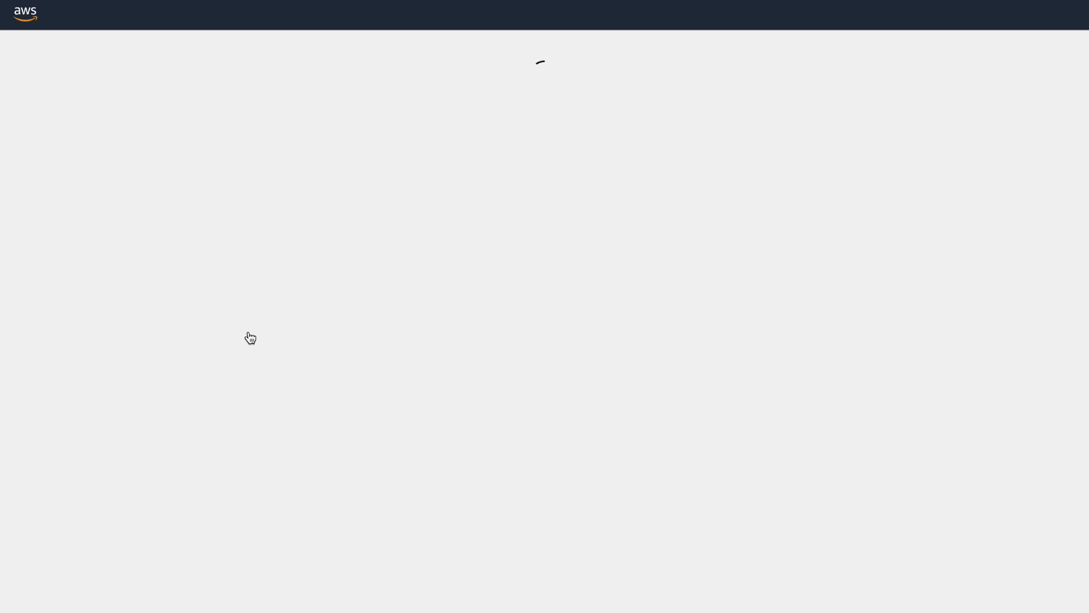